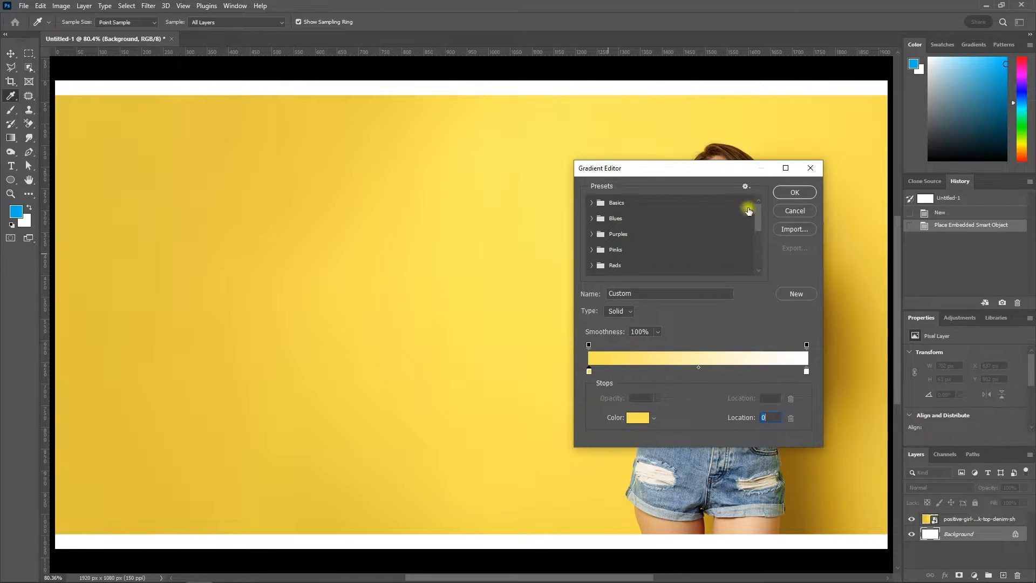
Step: Accept the yellow-to-white gradient and add a black 400 pt Abril Fatface letter X to the canvas
click(791, 193)
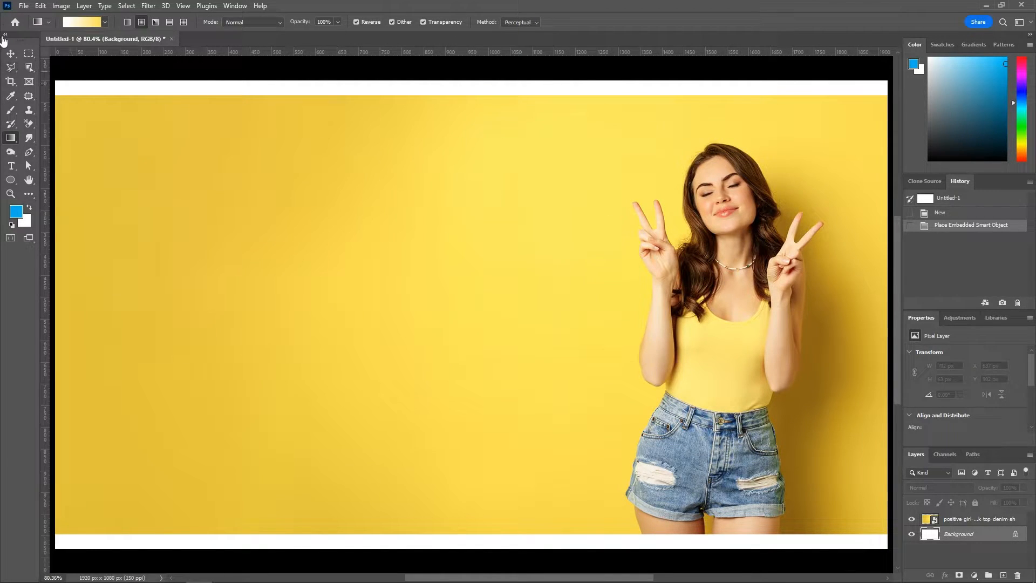
click(9, 52)
click(11, 166)
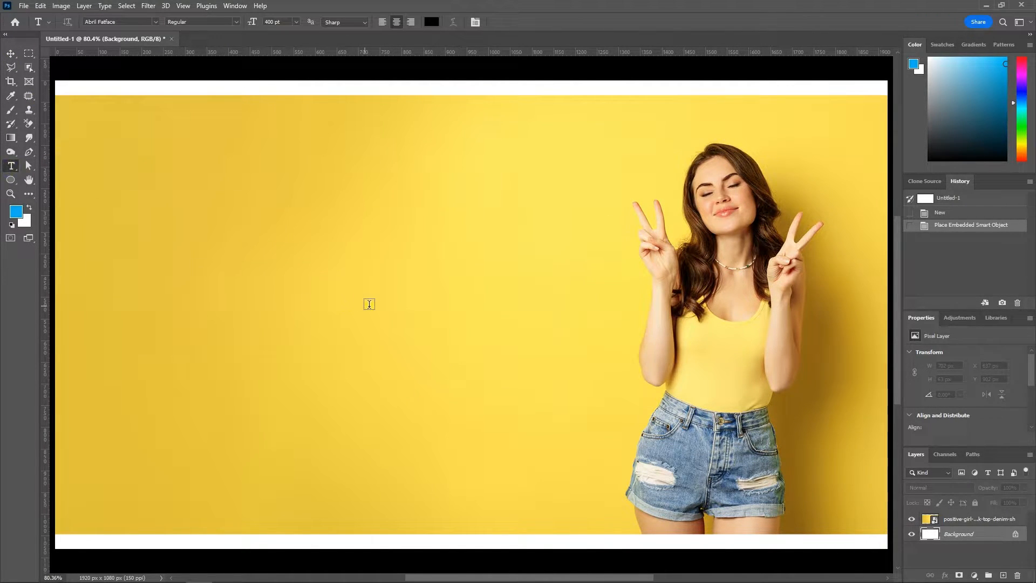
click(378, 303)
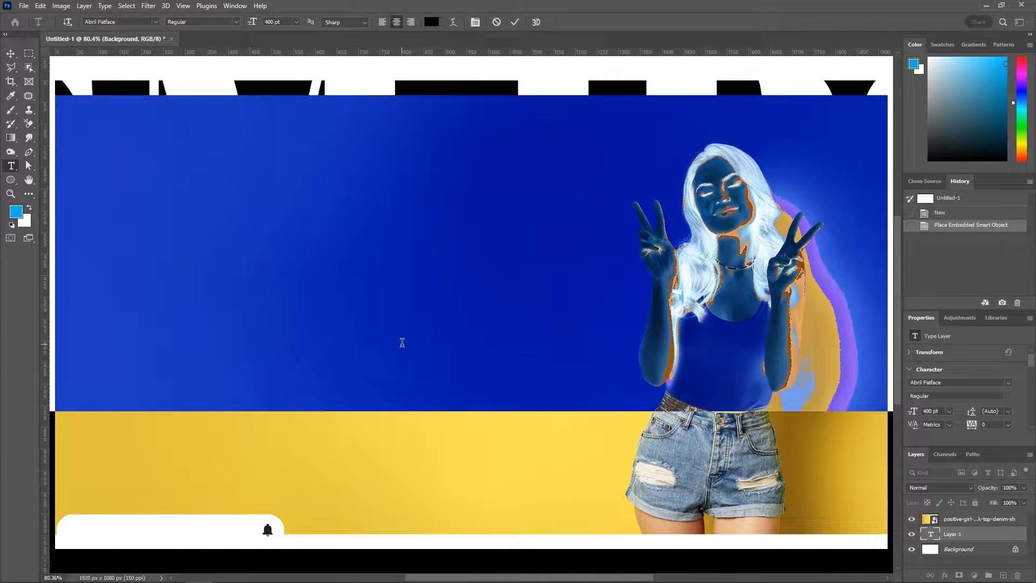
key(BackSpace)
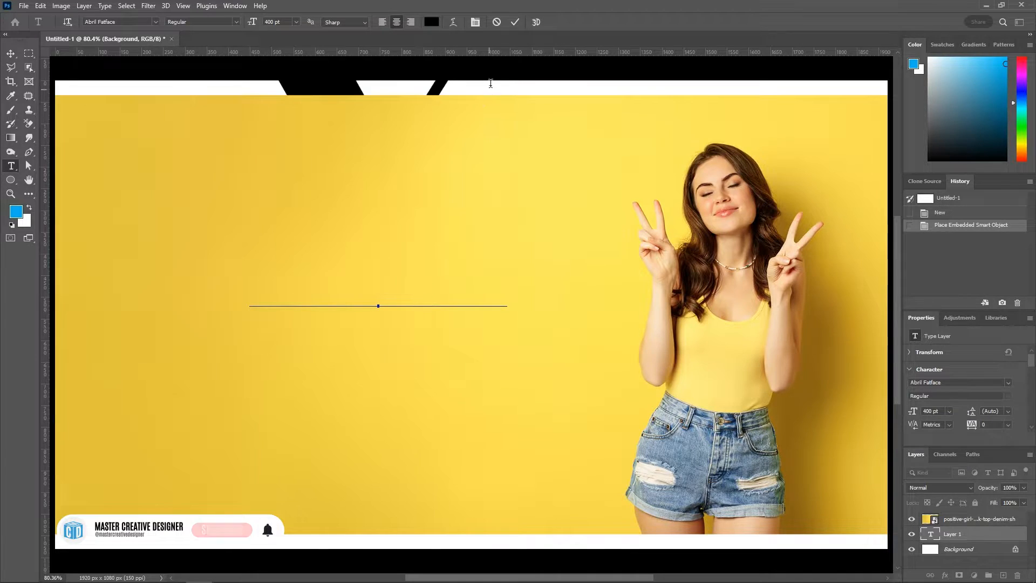
click(516, 22)
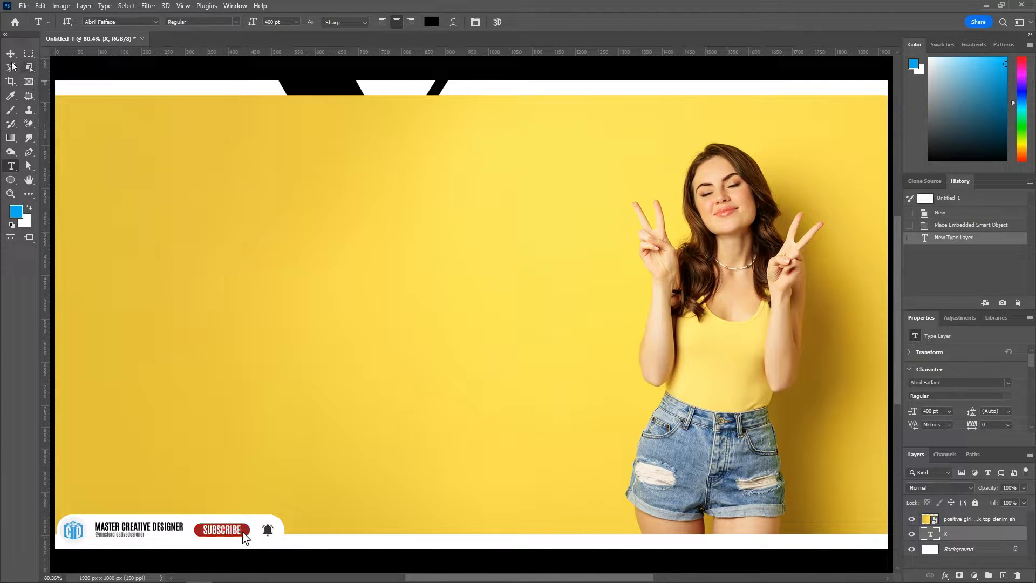
Step: Bring the X text layer in front of the photo and center it horizontally and vertically on the canvas
key(v)
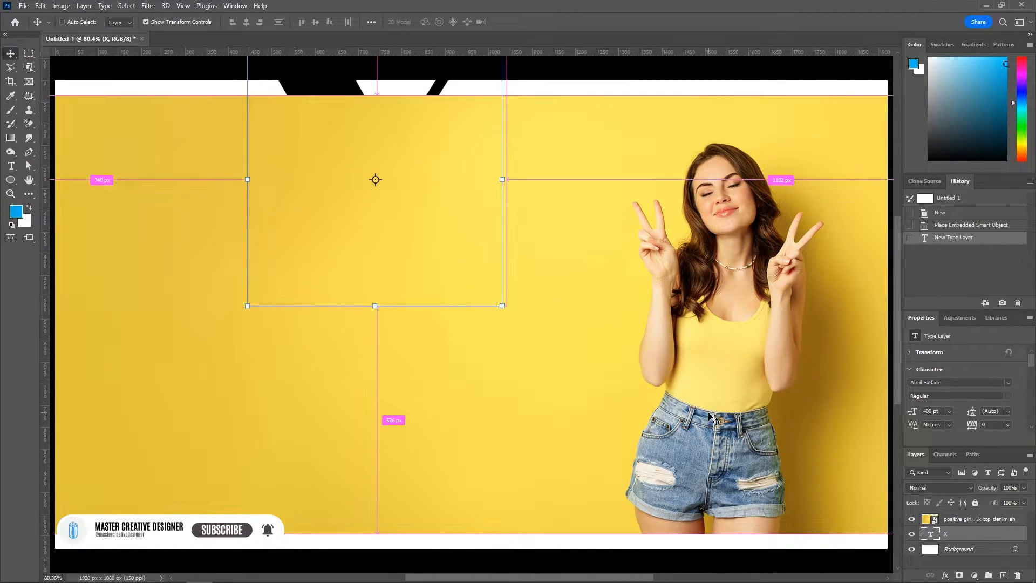
key(ctrl+bracketright)
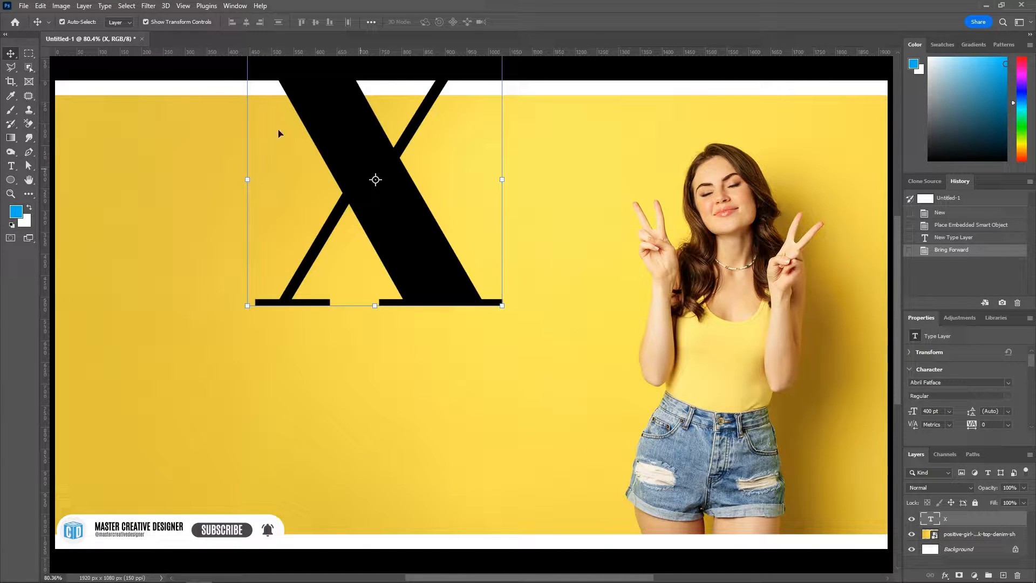
key(ctrl+a)
click(246, 22)
click(316, 22)
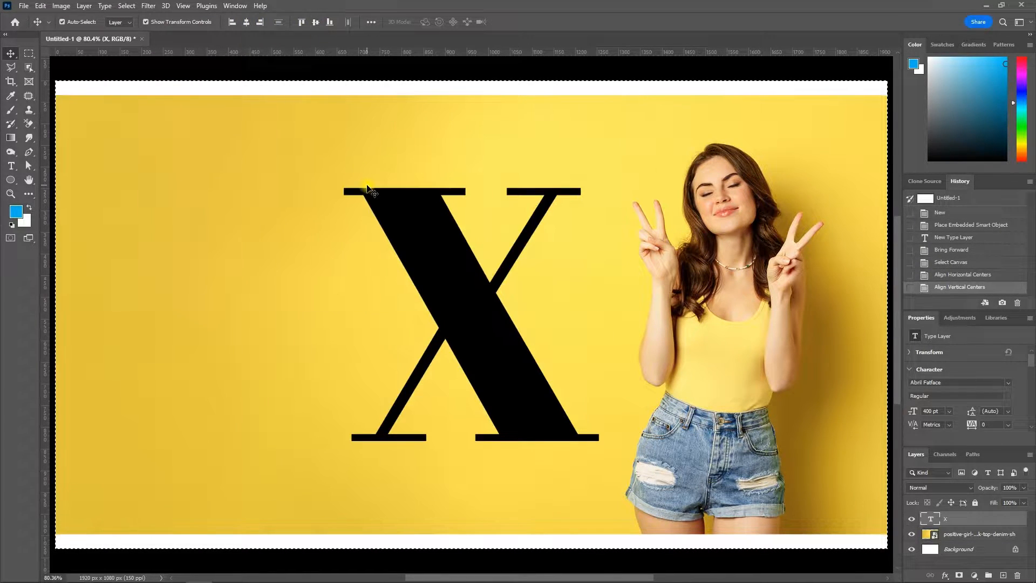
key(ctrl+d)
Step: Enlarge the letter X to about 465 pt and shift the photo so the woman overlaps the letter's right side
key(ctrl+t)
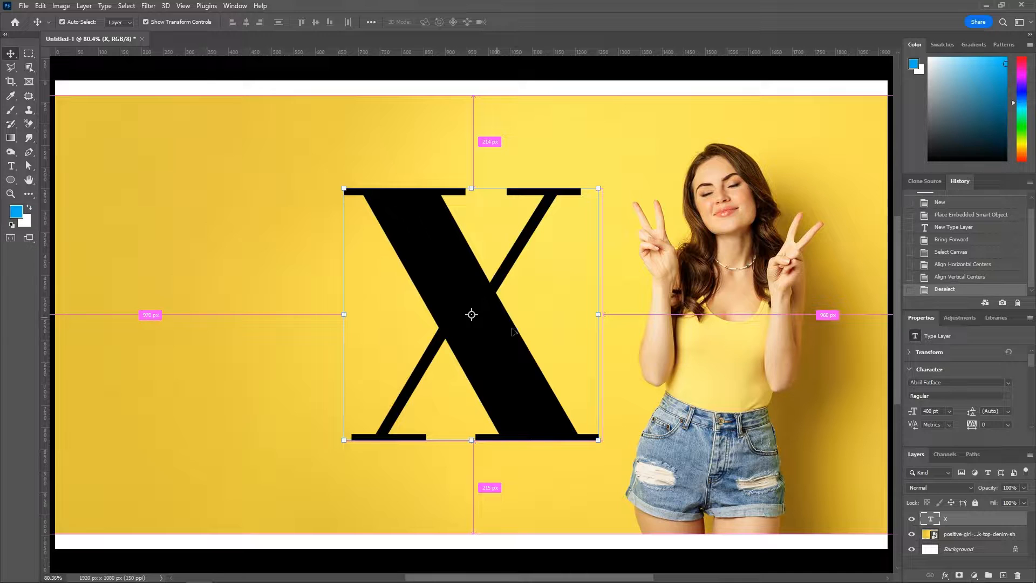
drag(607, 338, 625, 339)
click(533, 24)
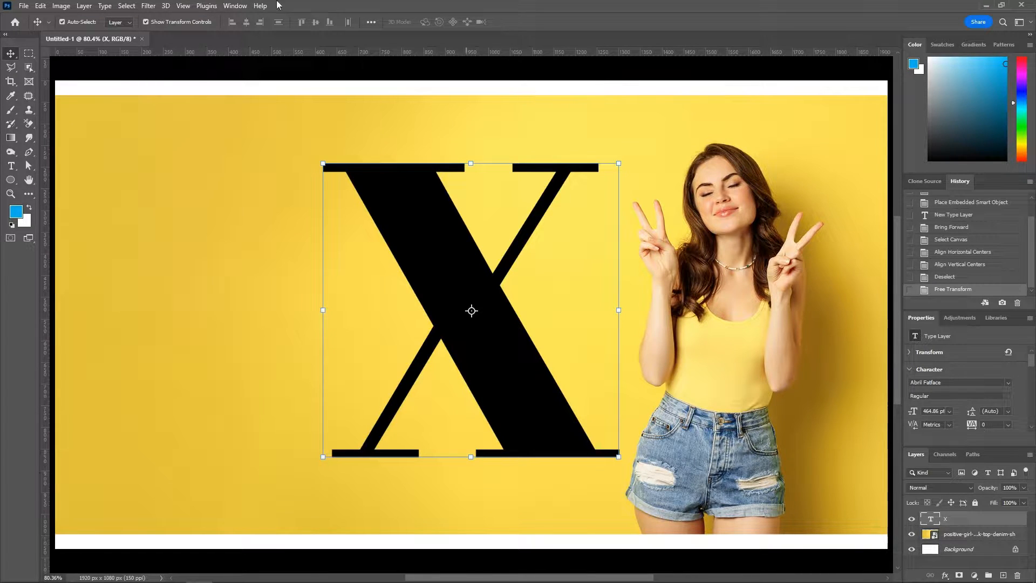
drag(776, 380, 615, 366)
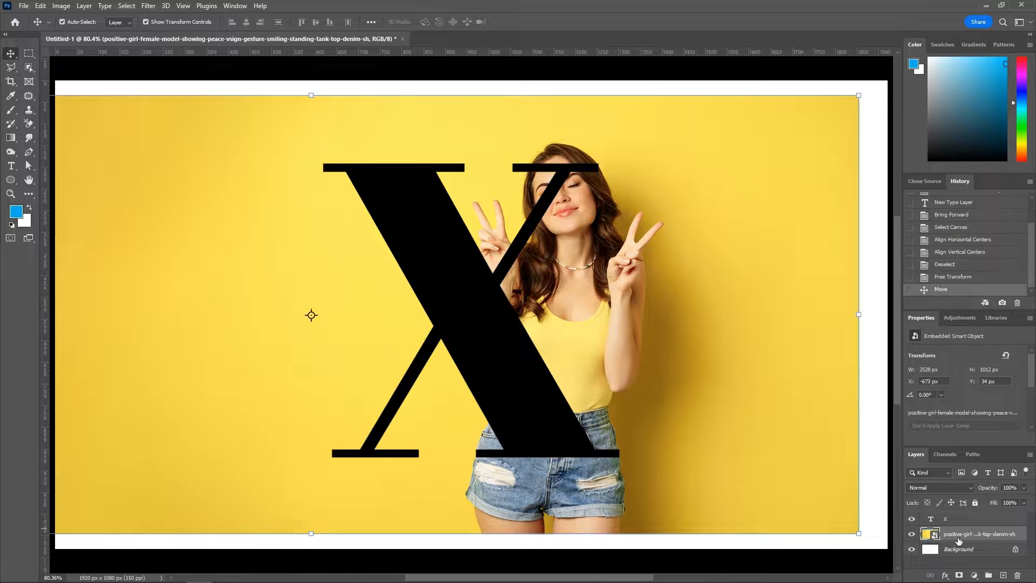
Step: Duplicate the X text layer and give the copy 0% fill with a 5 px white outside stroke
drag(964, 519, 1004, 575)
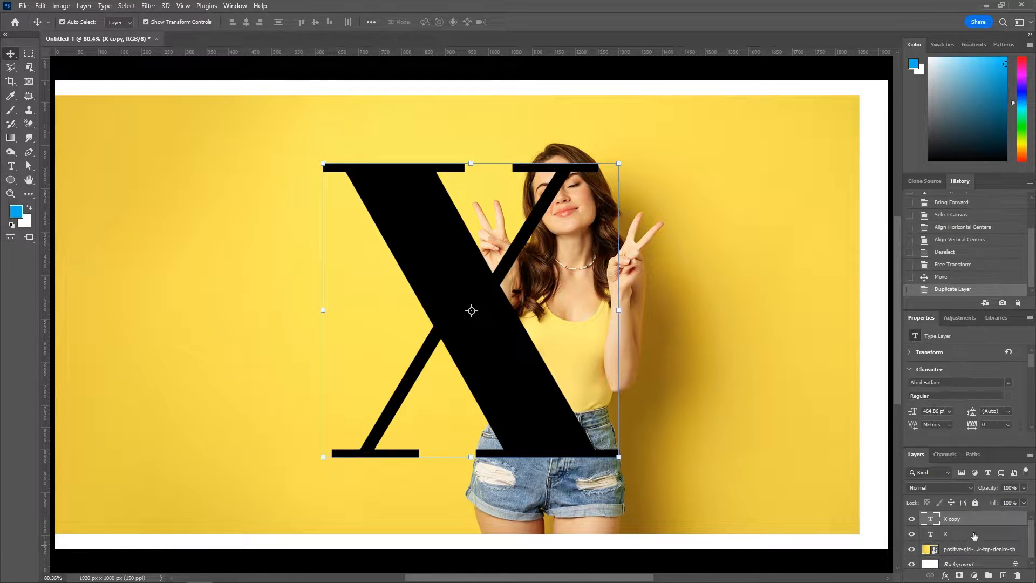
drag(995, 503, 718, 495)
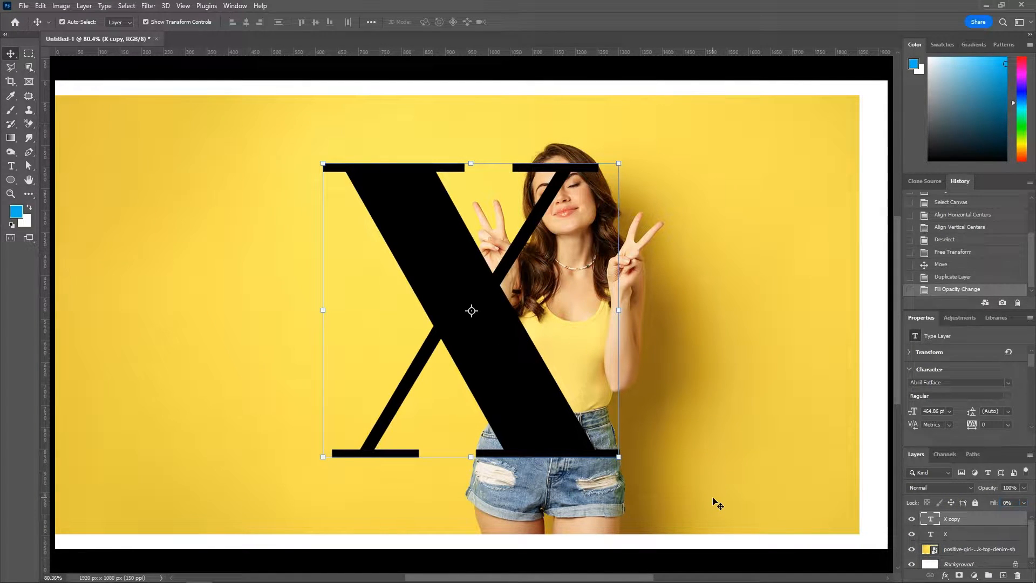
double_click(972, 521)
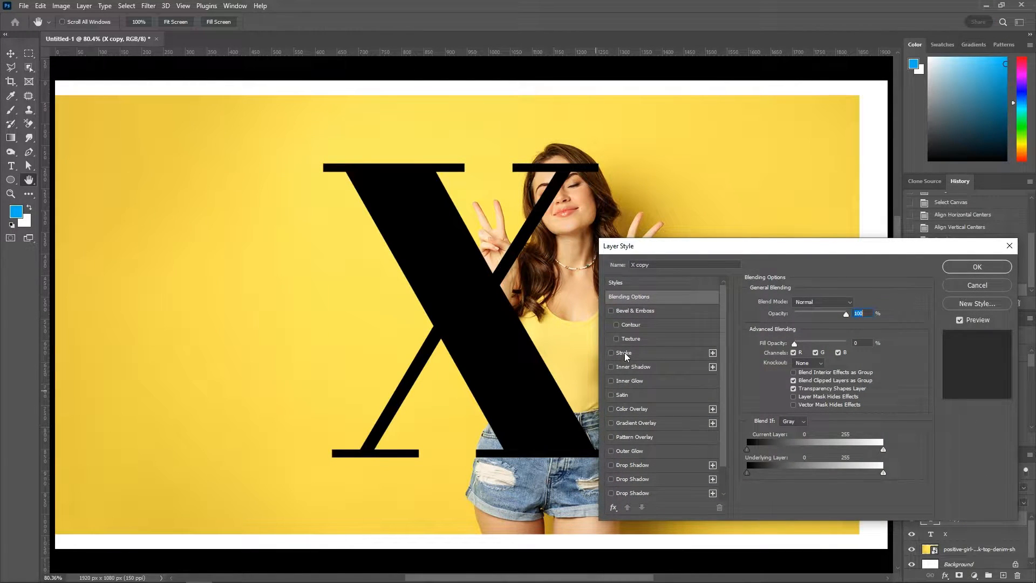
click(612, 352)
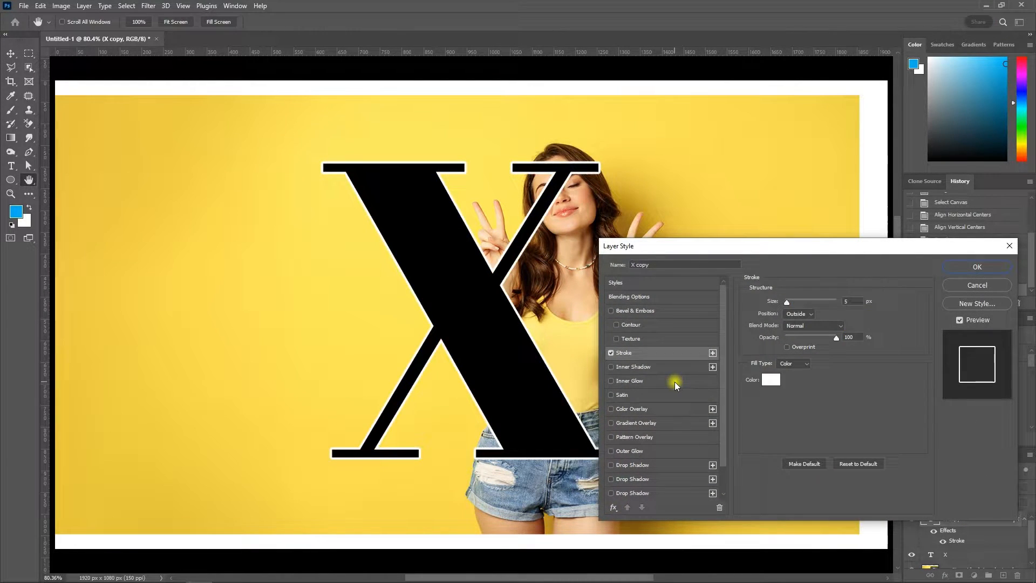
click(975, 266)
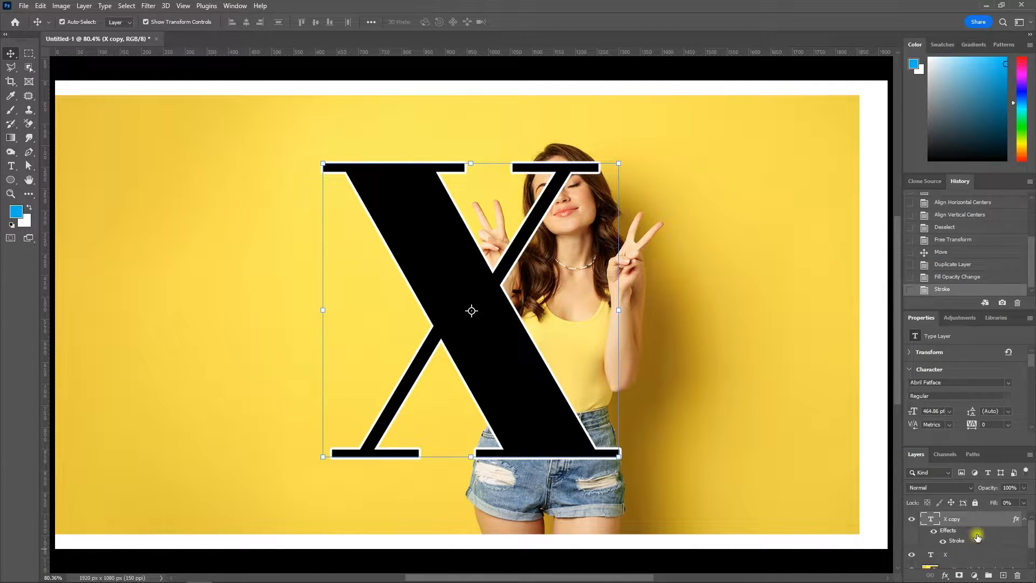
Step: Recolor the original X with the yellow f3d74e sampled from the photo background and send it behind the photo
click(961, 555)
scroll(995, 416, down, 1)
click(995, 412)
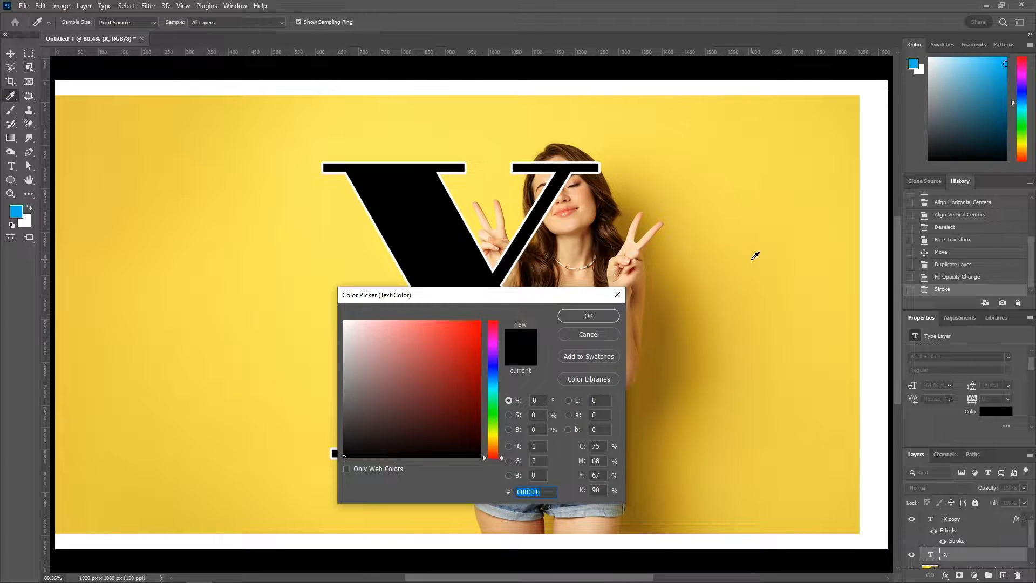
click(754, 258)
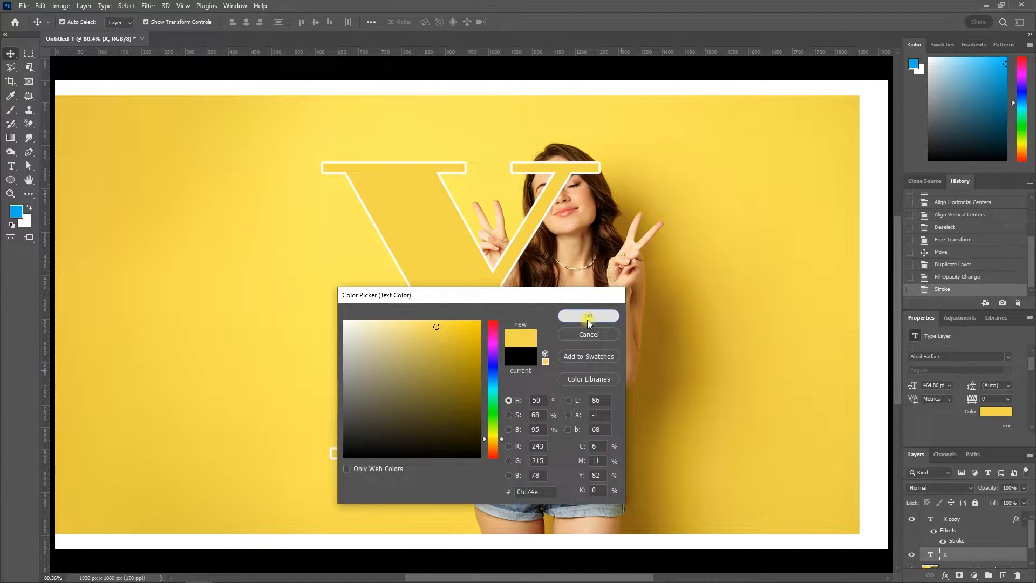
click(588, 316)
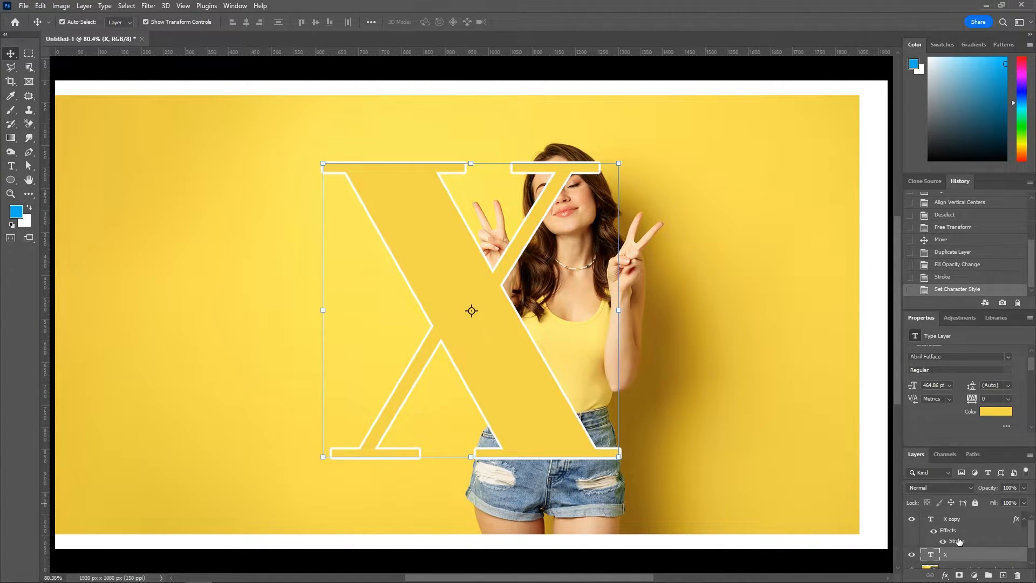
key(ctrl+bracketleft)
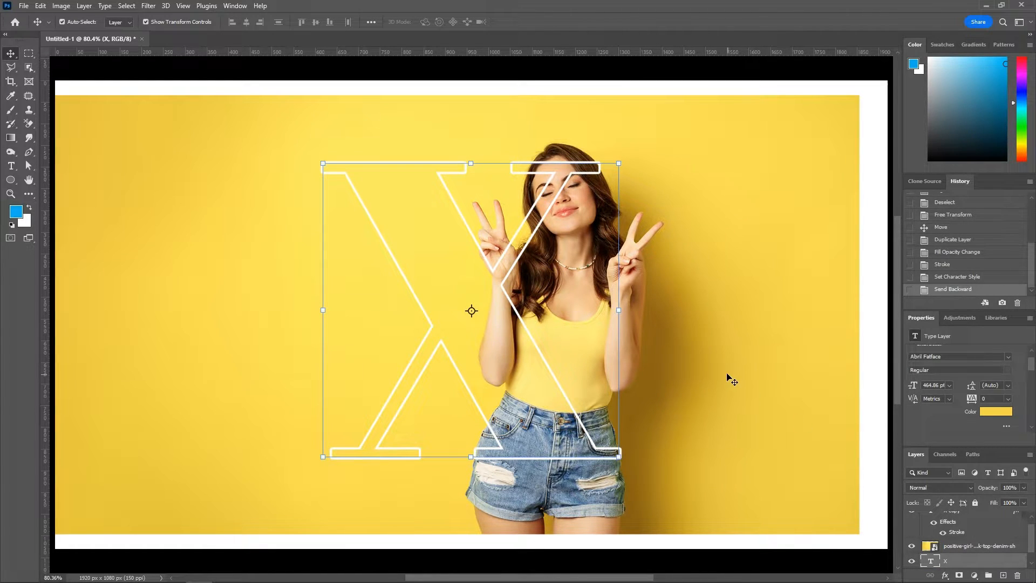
Step: Scale the photo down to about 37.32% and reposition it with the woman over the right half of the X outline
click(763, 365)
drag(764, 365, 728, 364)
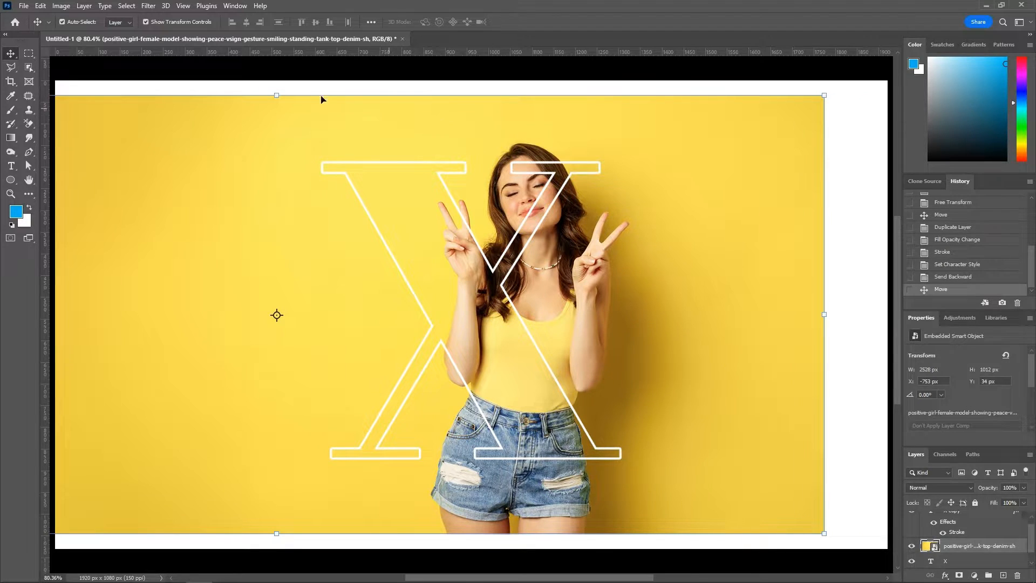
drag(282, 95, 281, 137)
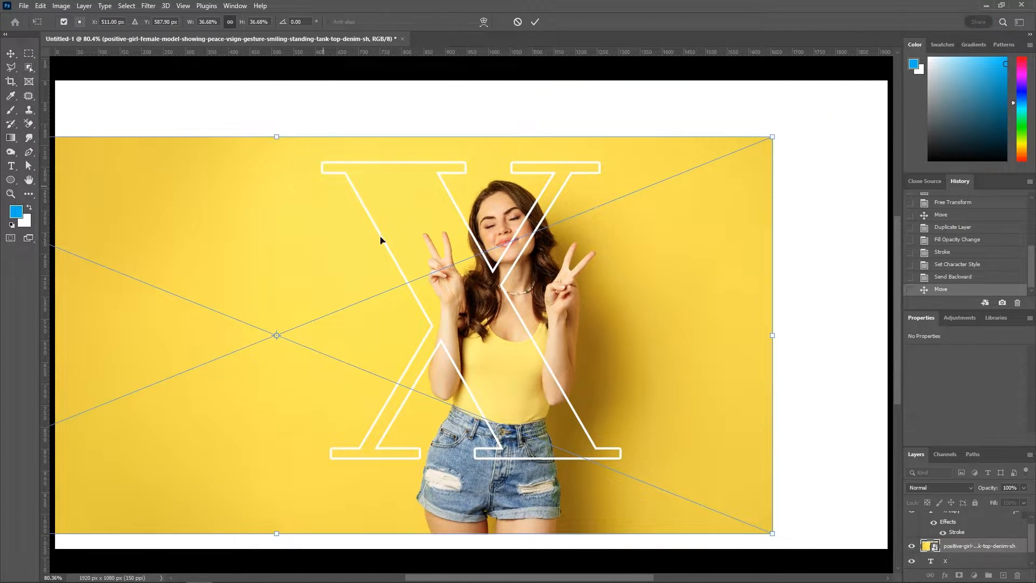
drag(640, 356, 703, 361)
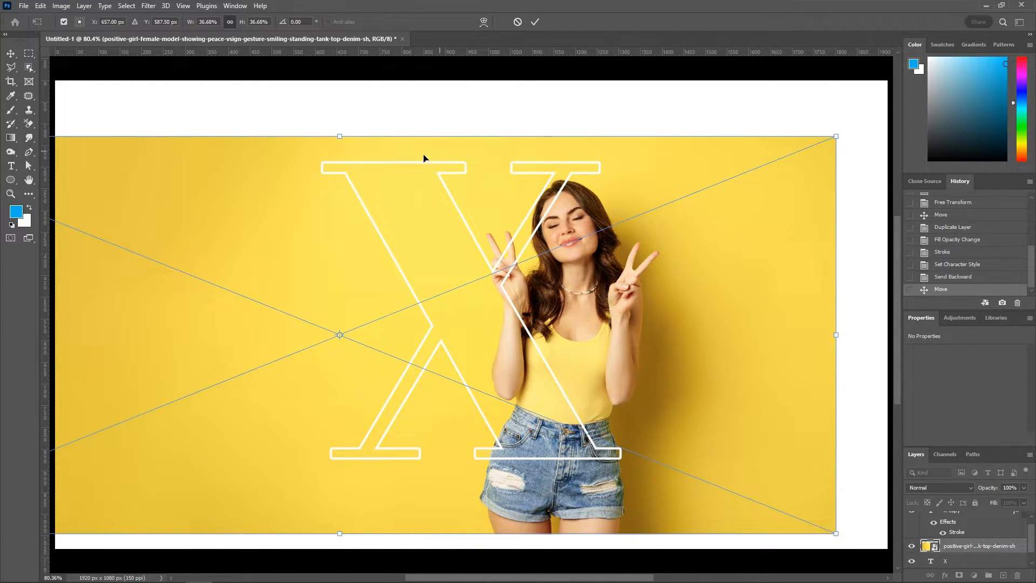
drag(341, 133, 339, 129)
drag(717, 344, 711, 339)
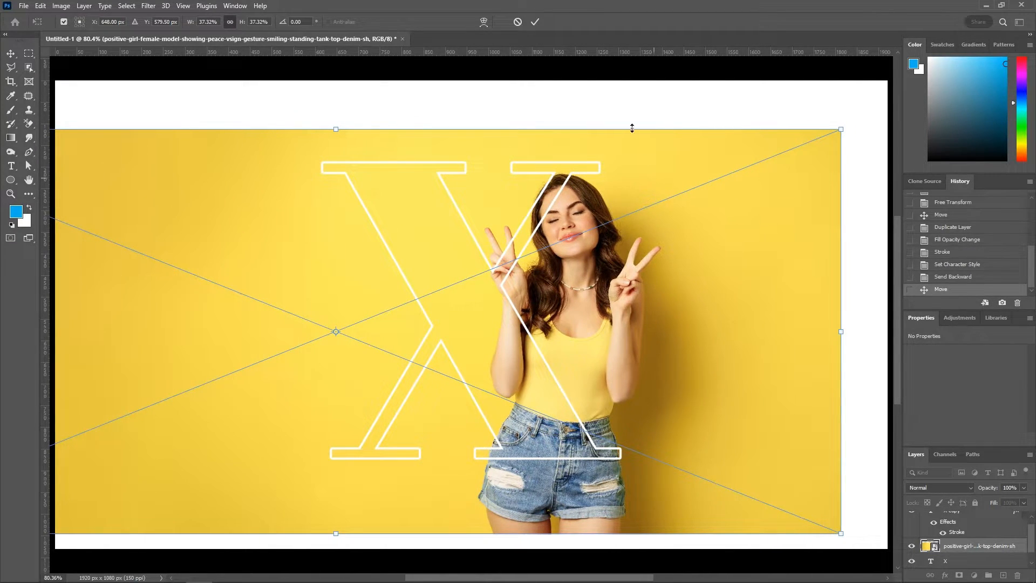
click(534, 23)
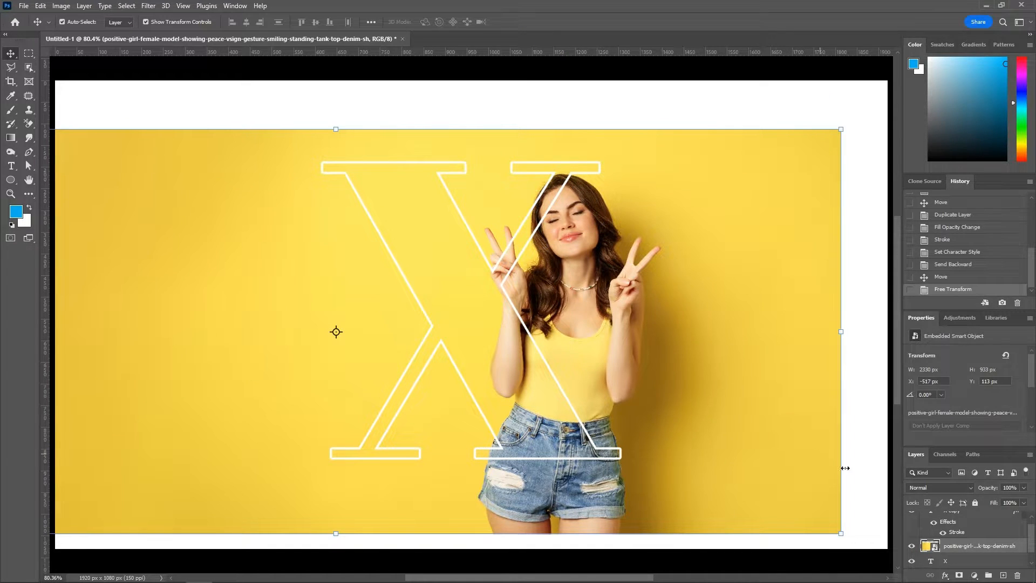
Step: Duplicate the photo layer above the outlined X and mask the copy to an object selection of the woman
scroll(975, 528, up, 1)
drag(977, 556, 975, 515)
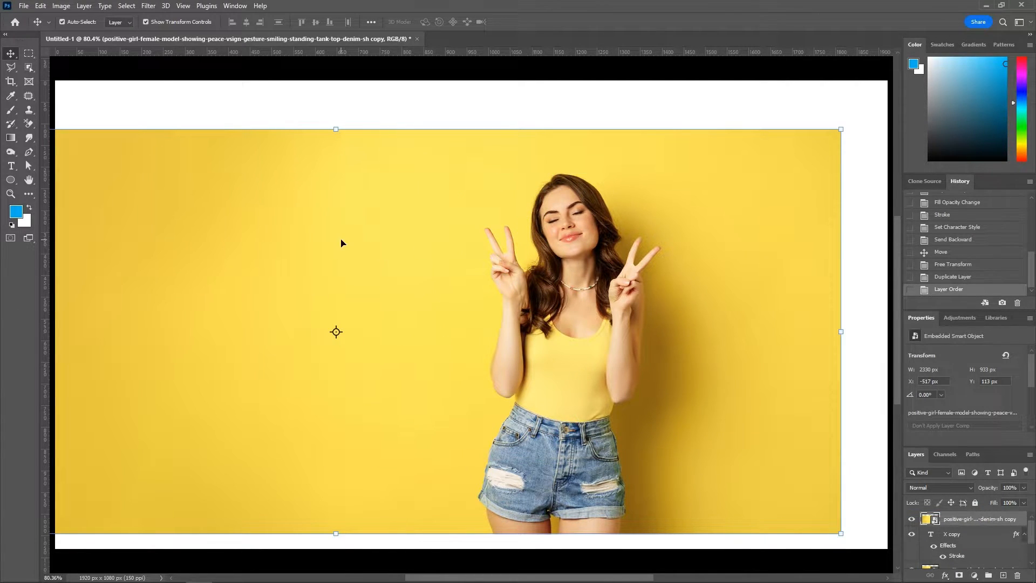
click(29, 67)
drag(400, 159, 713, 547)
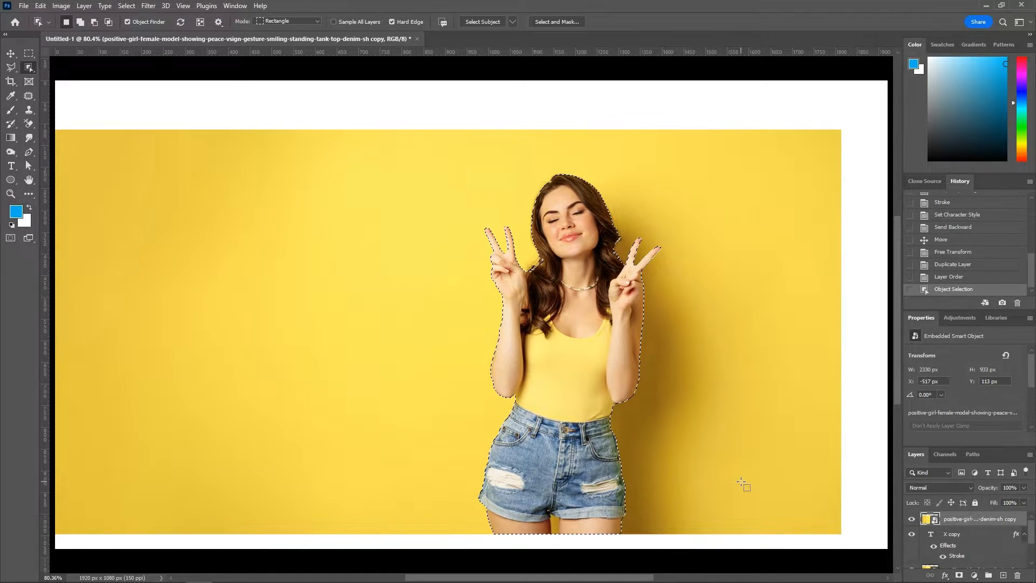
click(959, 576)
Step: Mask the lower photo layer to the shape of the letter X using the original X layer's selection
scroll(980, 531, down, 1)
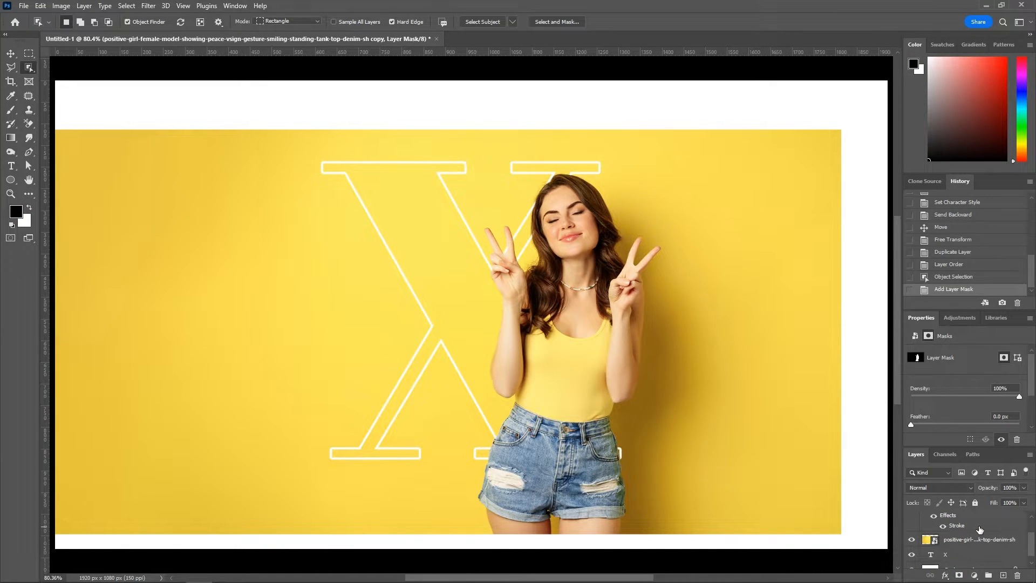
click(928, 540)
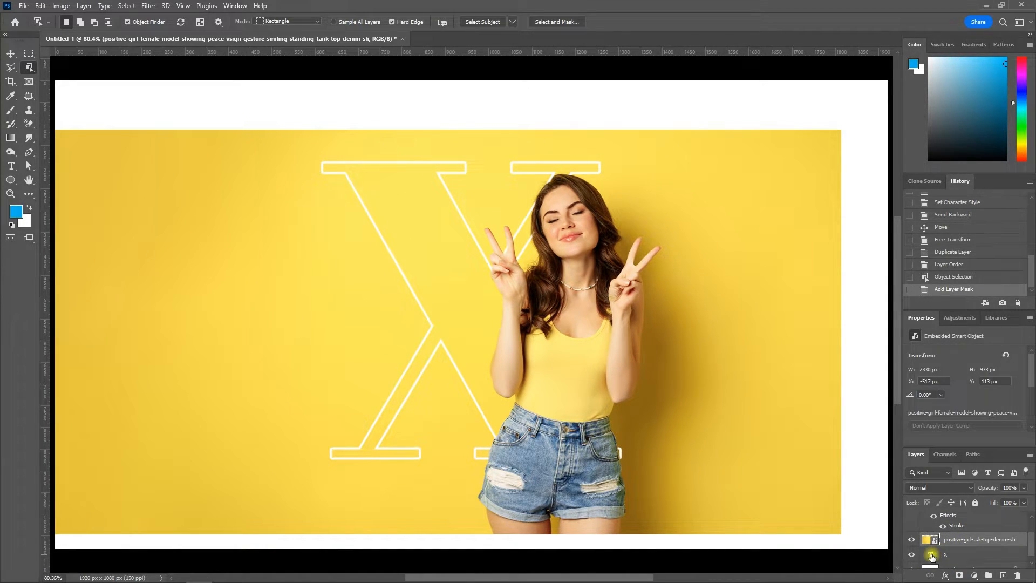
click(932, 556)
ctrl+click(931, 556)
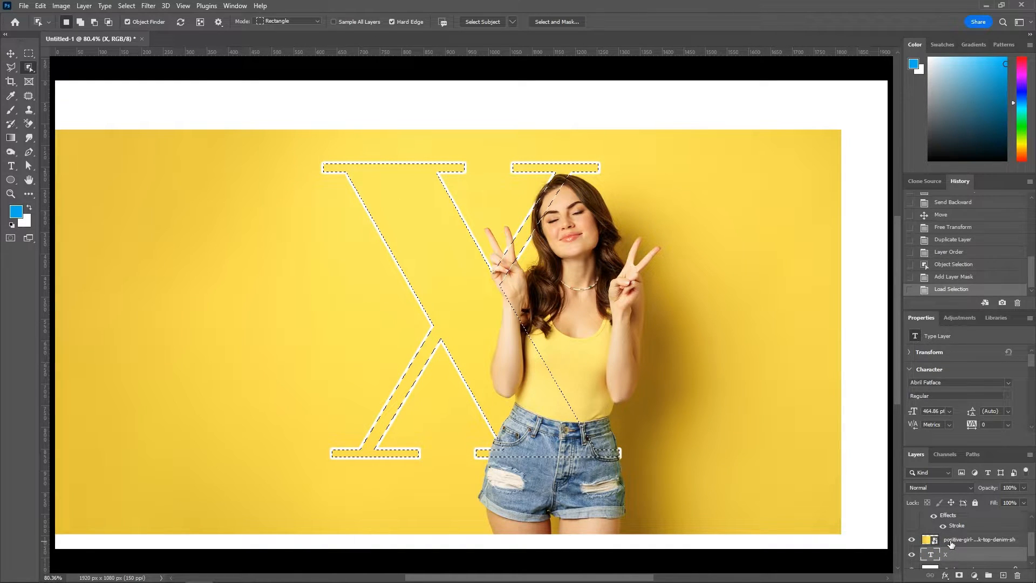
click(953, 540)
click(960, 576)
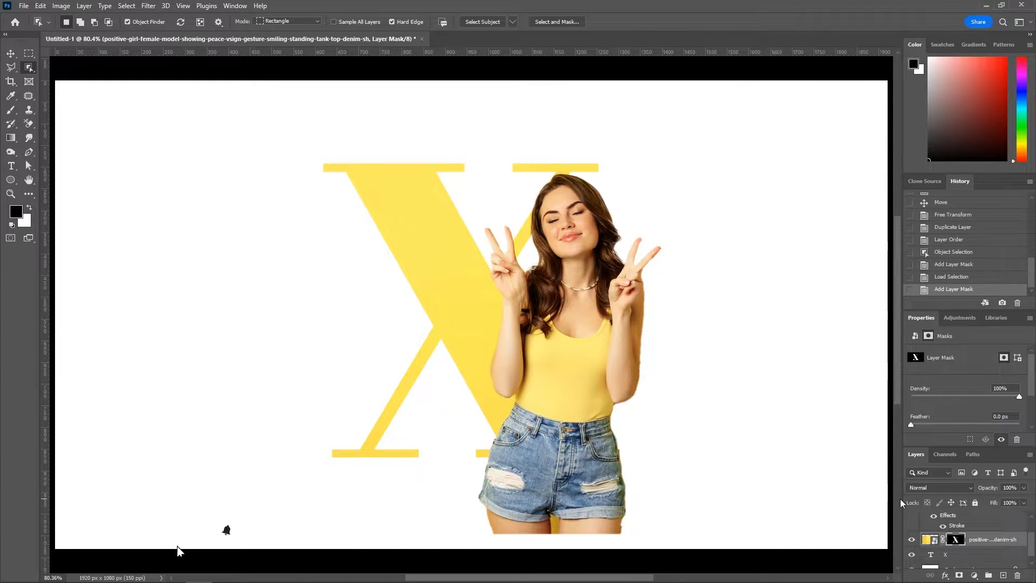
Step: Duplicate the X-masked photo layer to the top, delete the copy's mask and reduce its opacity to 73%
key(v)
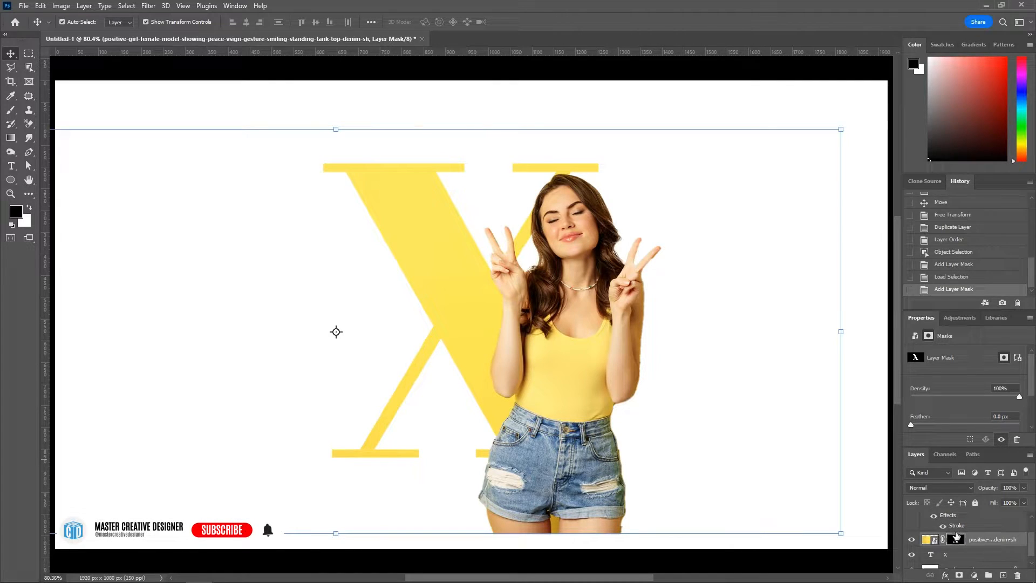
scroll(957, 536, up, 2)
scroll(956, 536, down, 1)
drag(996, 555, 1018, 576)
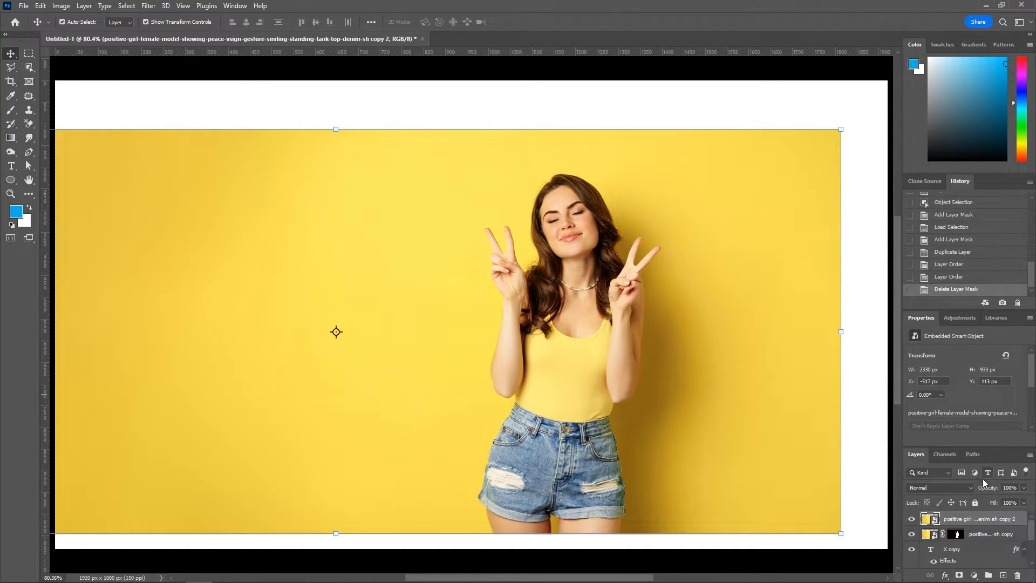
drag(987, 492, 985, 487)
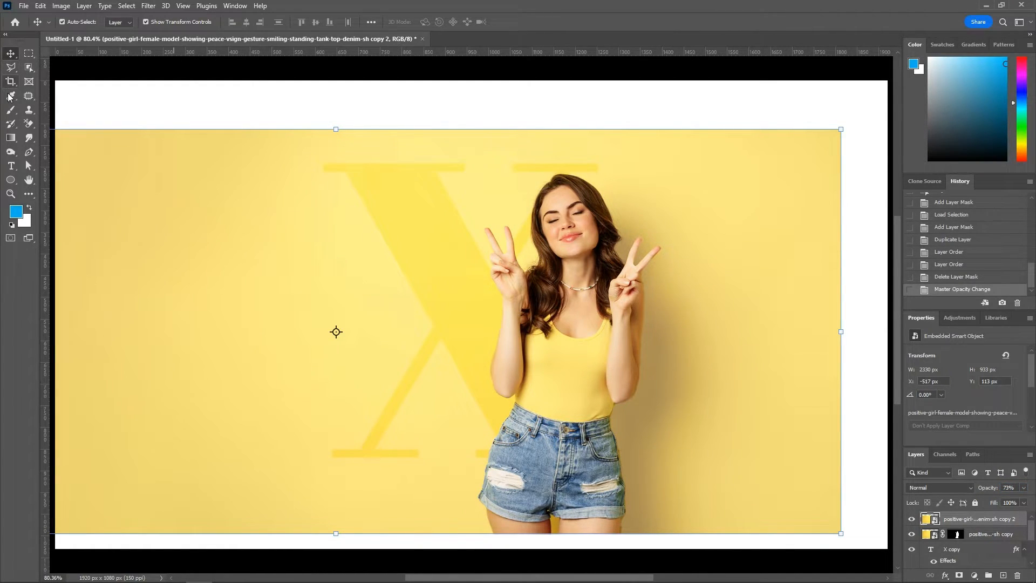
Step: Start a Pen path at the right hip edge of the shorts and set the top photo copy's opacity to 100%
click(27, 155)
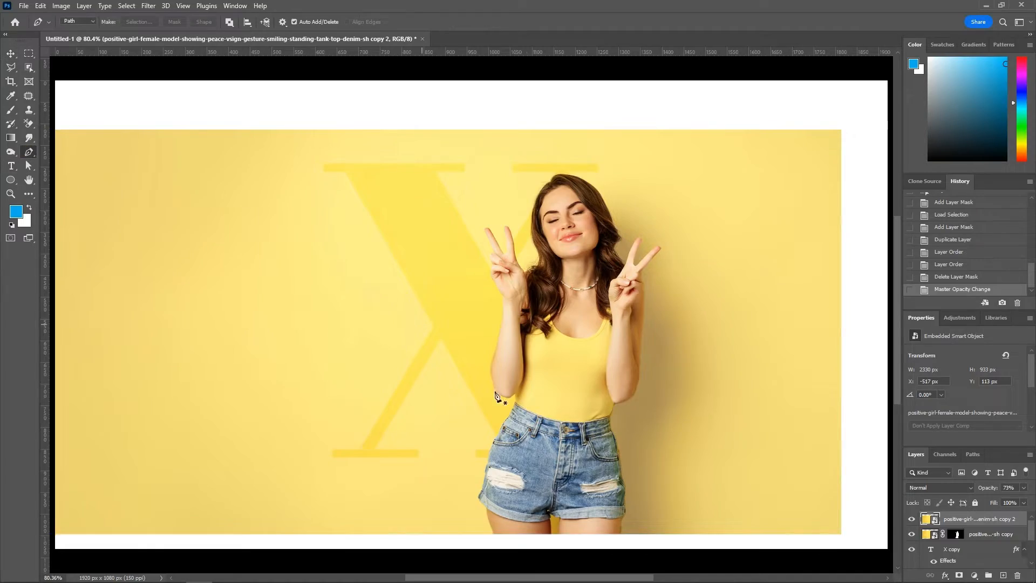
scroll(648, 462, up, 15)
click(647, 458)
click(520, 444)
scroll(513, 398, up, 4)
scroll(519, 444, down, 15)
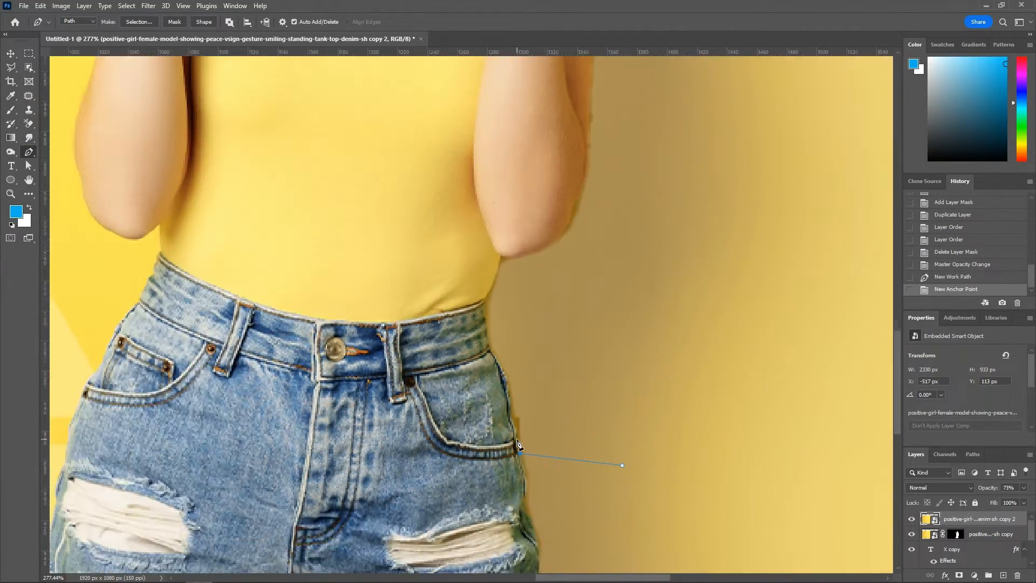
scroll(519, 442, up, 12)
key(0)
scroll(519, 440, up, 5)
Step: Continue the path upward with anchor points along the right edge of the shorts and waist to the elbow
click(518, 436)
click(516, 414)
click(507, 387)
click(505, 363)
click(503, 341)
click(499, 324)
click(487, 288)
click(470, 278)
click(468, 259)
click(463, 226)
click(460, 186)
Step: Trace the path around the underside of the right-hand elbow and up the start of the arm's outer edge
drag(465, 190, 452, 352)
drag(477, 268, 491, 356)
click(474, 269)
drag(515, 342, 563, 317)
click(552, 327)
drag(578, 355, 537, 455)
drag(539, 386, 549, 351)
drag(617, 319, 588, 451)
drag(541, 407, 543, 362)
key(ctrl+z)
click(544, 401)
Step: Extend the path up the outer edge of the arm and wrist to the knuckles of the raised hand
drag(551, 185, 549, 327)
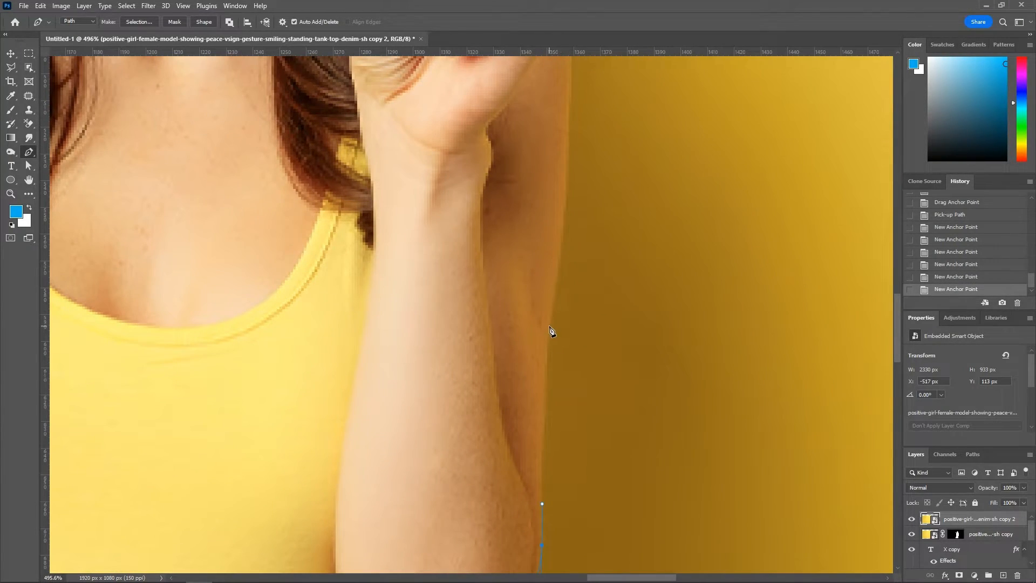
drag(556, 282, 556, 276)
drag(611, 265, 602, 538)
drag(560, 379, 559, 342)
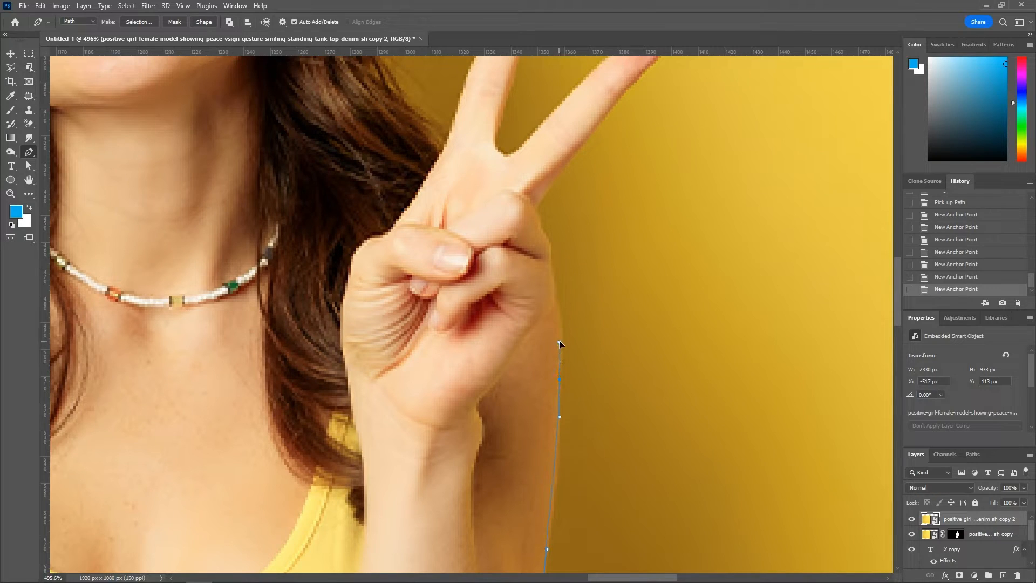
drag(555, 300, 558, 446)
click(559, 445)
drag(553, 410, 543, 368)
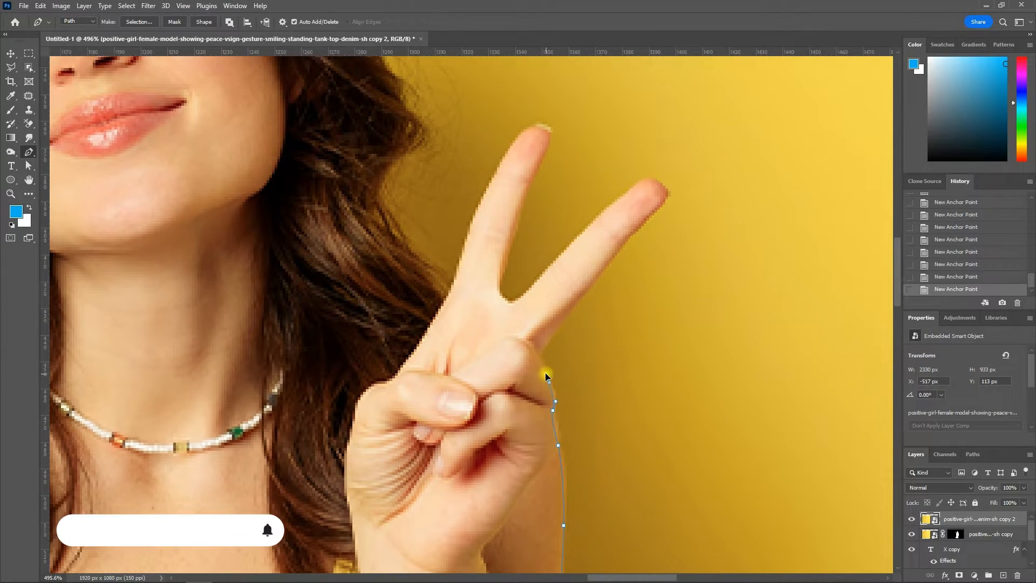
Step: Trace the path up the outer edge of the slanted finger, around its tip and down its inner side
drag(626, 346, 575, 453)
drag(522, 417, 537, 399)
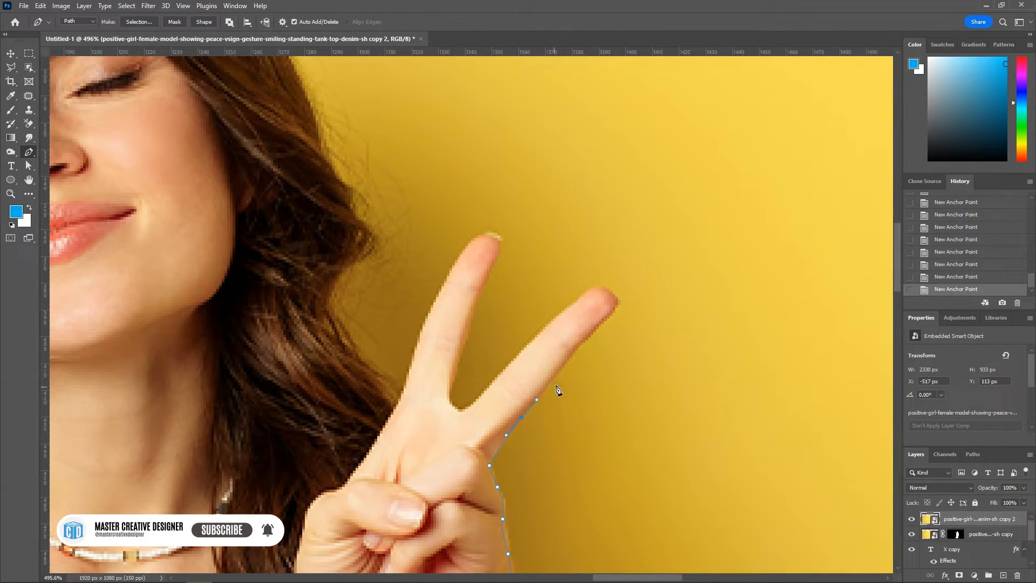
click(588, 337)
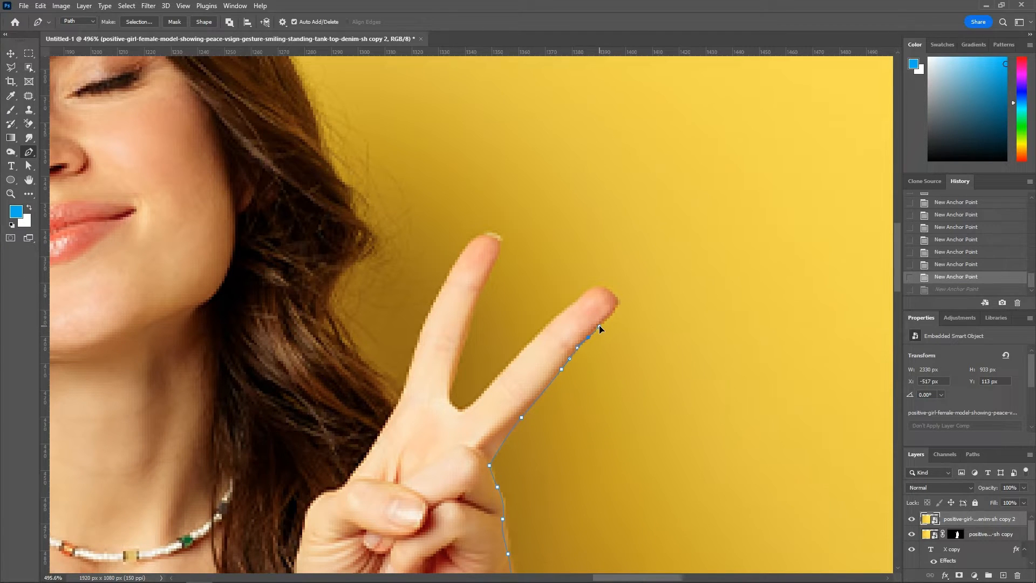
click(599, 326)
drag(618, 302, 596, 289)
click(568, 308)
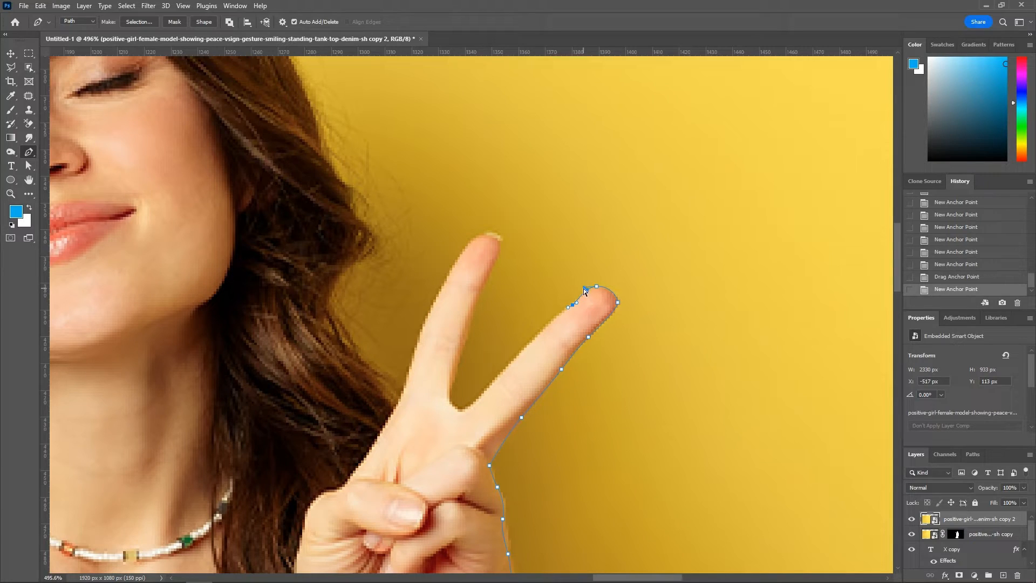
drag(586, 290, 540, 339)
click(532, 342)
Step: Trace the path through the gap between the two raised fingers and around the tip of the upright finger
drag(494, 383, 448, 389)
alt+click(460, 412)
key(space)
drag(464, 360, 465, 381)
drag(471, 341, 479, 315)
drag(485, 303, 492, 291)
drag(497, 252, 474, 258)
alt+click(501, 260)
Step: Continue the path down the hair-side edge of the upright finger toward the base of the hand
drag(459, 277, 452, 289)
click(437, 318)
click(429, 333)
click(419, 358)
click(405, 406)
click(403, 416)
click(395, 400)
Step: Loop the path widely through the background beside the woman and close it at its starting point on the hip
click(479, 209)
click(542, 169)
click(641, 241)
click(694, 320)
scroll(694, 324, down, 10)
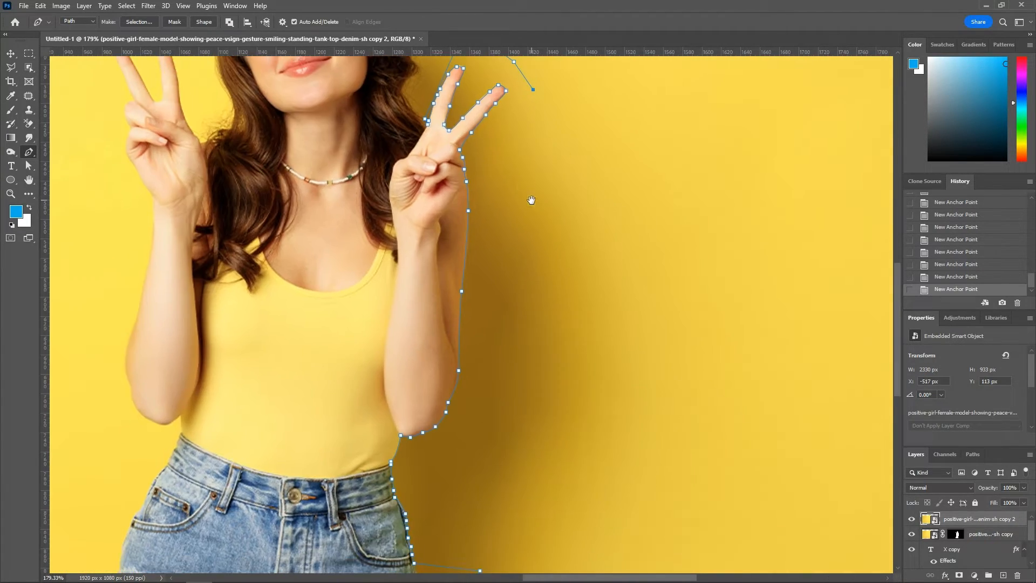
click(547, 335)
click(433, 346)
click(367, 339)
Step: Delete the top duplicate photo layer and convert the closed path into a selection
click(912, 519)
drag(985, 521, 1018, 576)
key(ctrl+Return)
scroll(393, 231, up, 3)
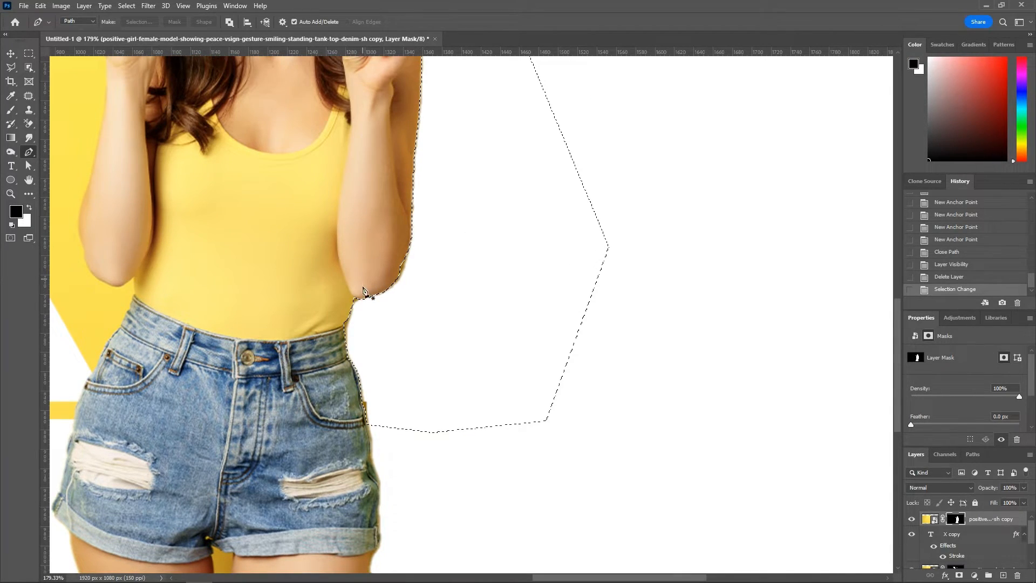
Step: Paint black on the woman's layer mask inside the selection along the arm and hand to remove background remnants, and deselect
key(b)
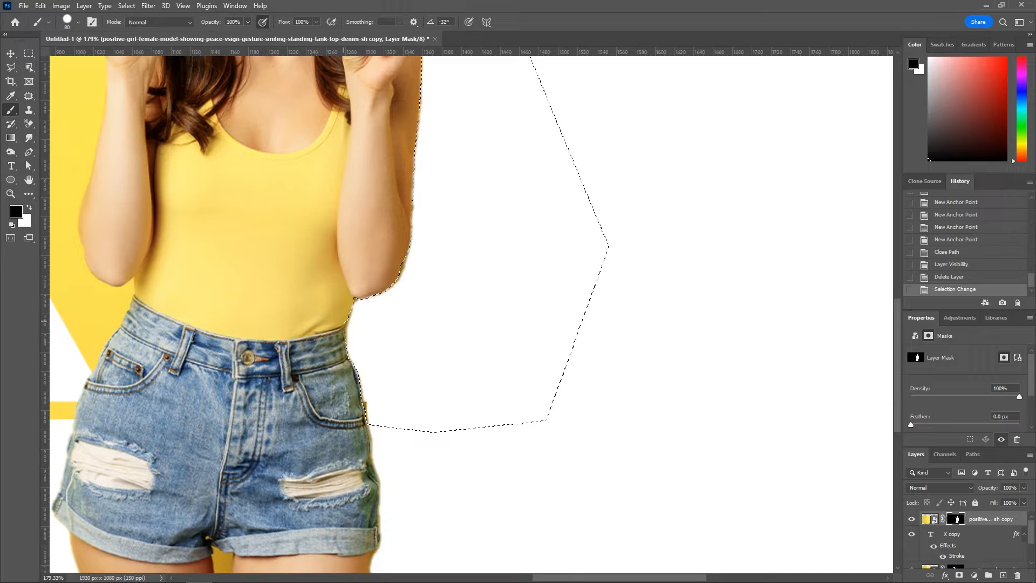
drag(380, 384, 381, 408)
drag(384, 305, 413, 257)
mouse_move(454, 209)
mouse_down()
mouse_move(423, 386)
mouse_move(382, 277)
mouse_move(392, 163)
mouse_up()
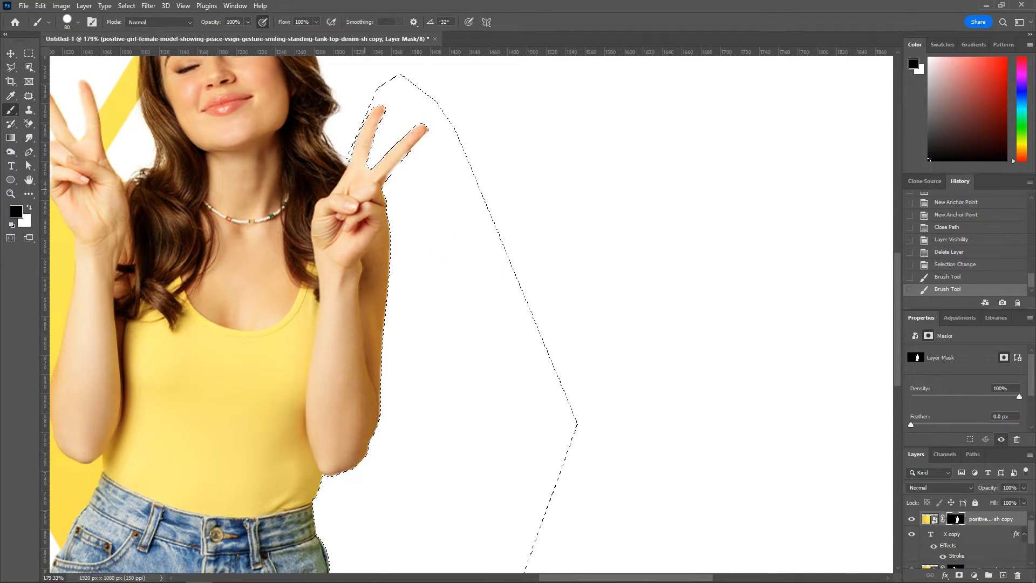
key(ctrl+d)
key(v)
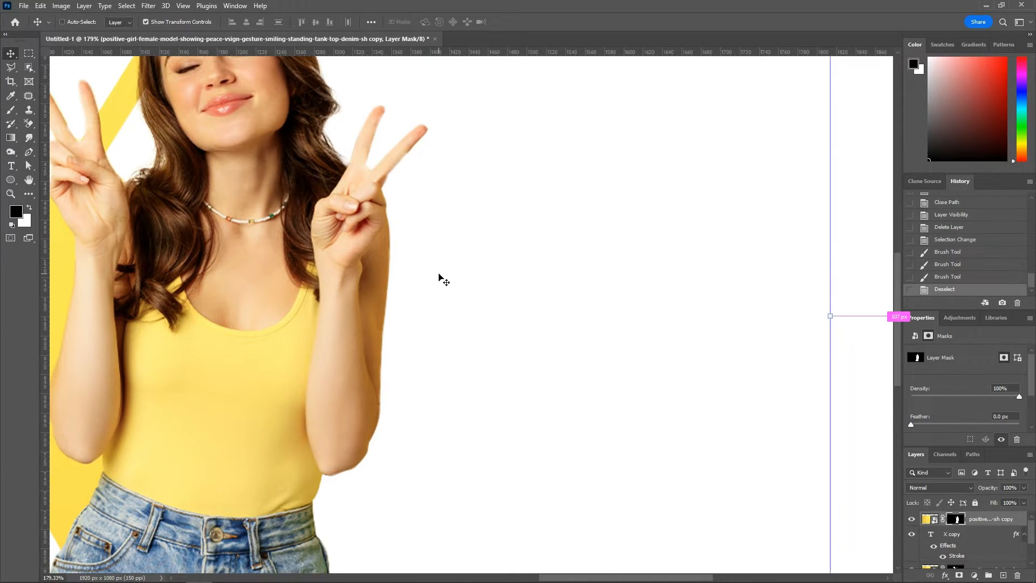
Step: Load the X shape as an inverted selection and paint black on the woman's mask to hide her body below the X
scroll(439, 277, down, 5)
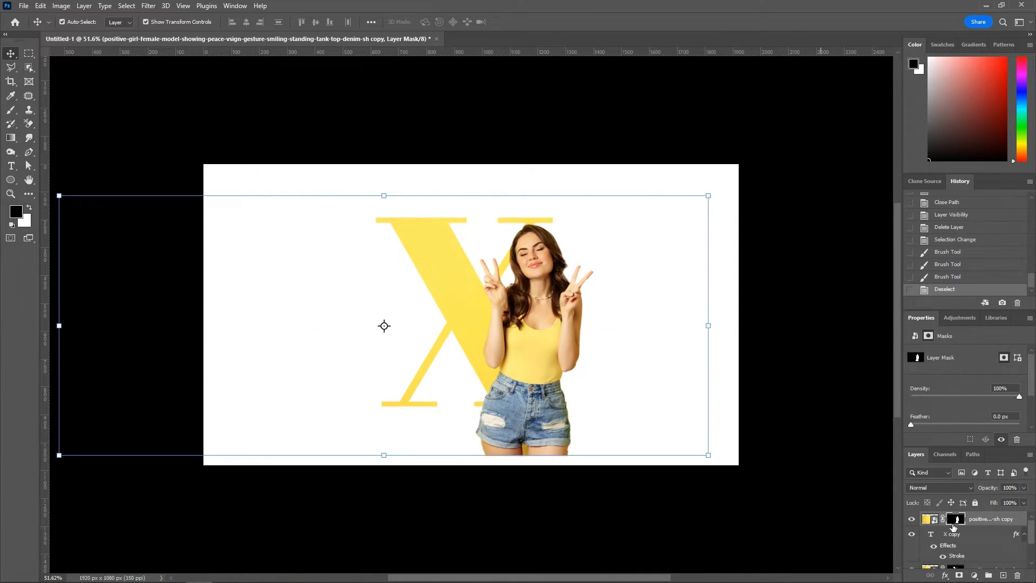
scroll(523, 446, up, 2)
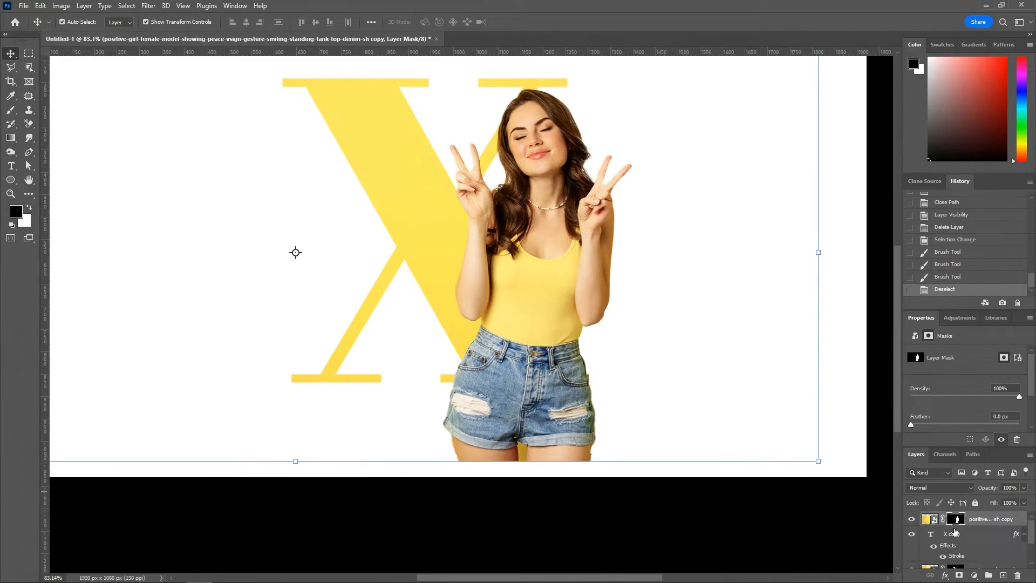
scroll(955, 539, down, 2)
ctrl+click(932, 545)
key(ctrl+shift+i)
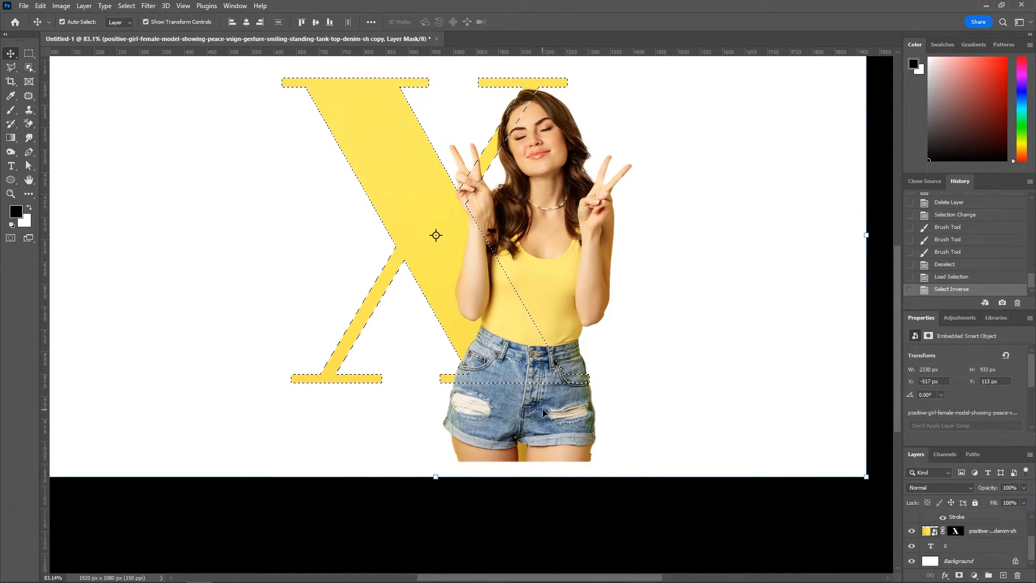
click(11, 109)
key(bracketright)
key(bracketright)
mouse_move(471, 455)
mouse_down()
mouse_move(475, 440)
mouse_move(588, 427)
mouse_move(459, 407)
mouse_move(575, 410)
mouse_up()
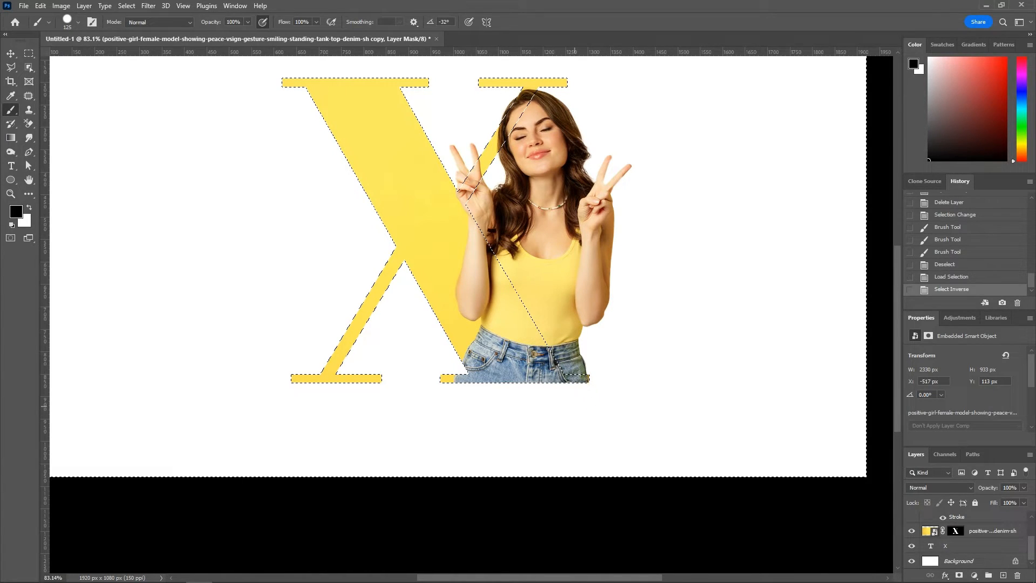
Step: Try to paint out the left raised fingers where they extend outside the X on the woman's mask
scroll(459, 302, up, 5)
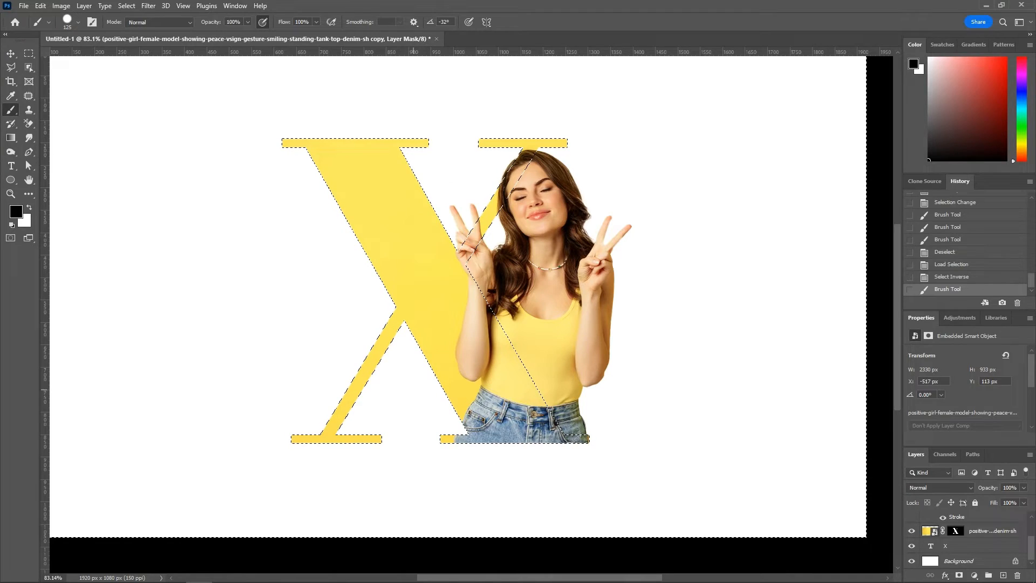
drag(438, 215, 453, 206)
drag(457, 212, 431, 243)
Step: Clear the selection and fill the Background layer with a reversed yellow-and-white radial gradient drawn outward from near the X's centre
key(ctrl+d)
key(v)
scroll(430, 247, down, 3)
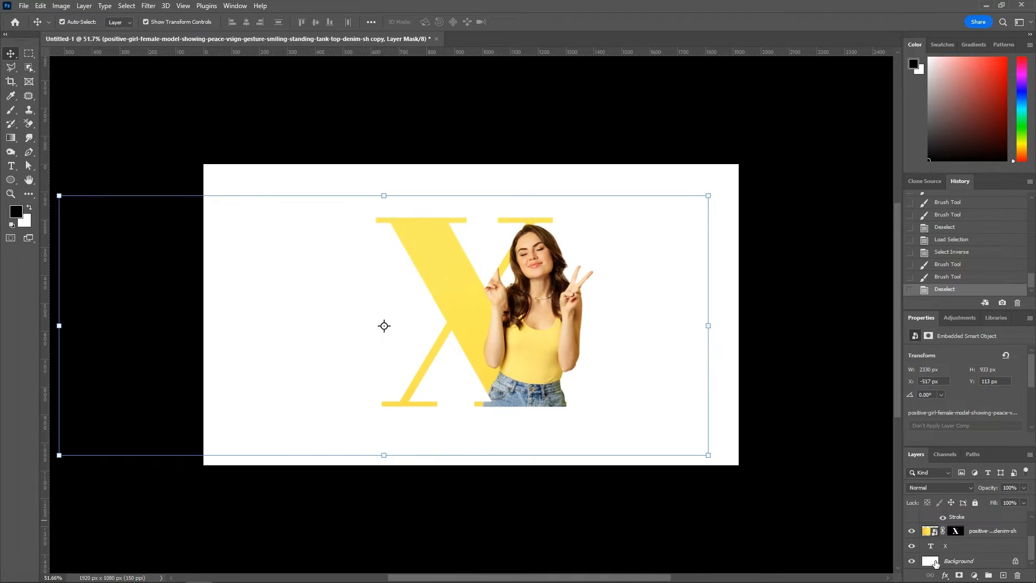
click(936, 563)
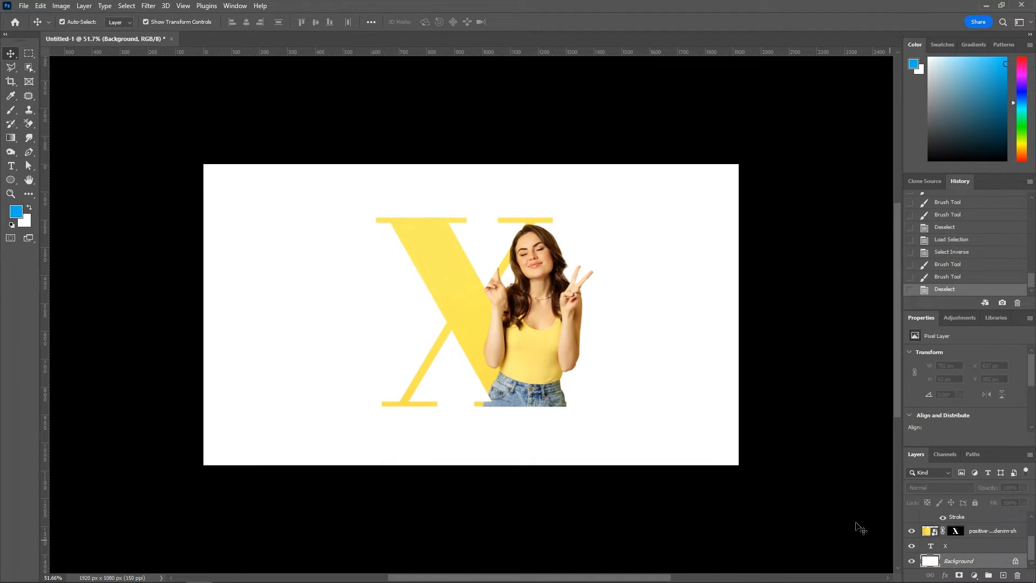
click(11, 138)
click(81, 22)
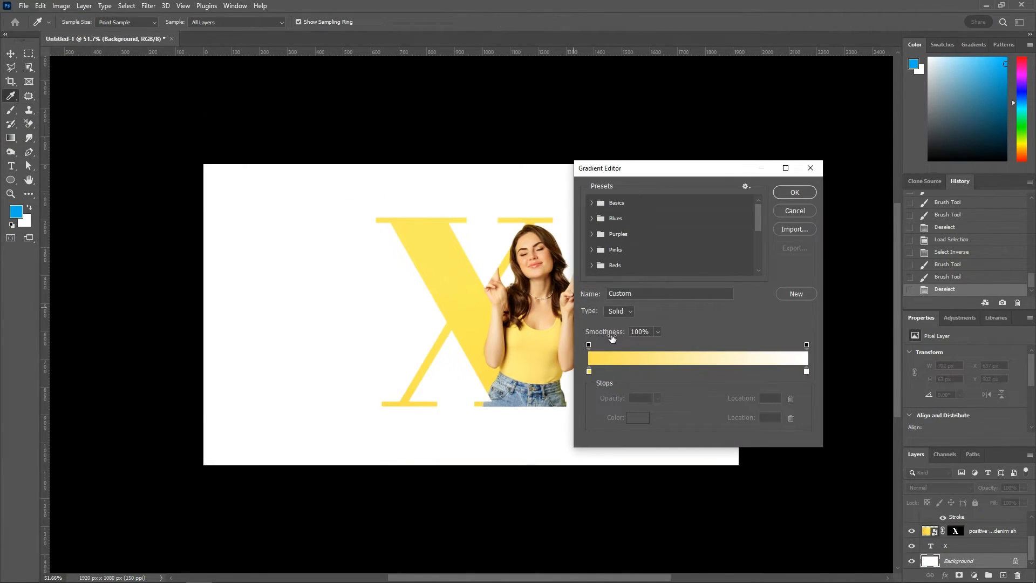
click(589, 372)
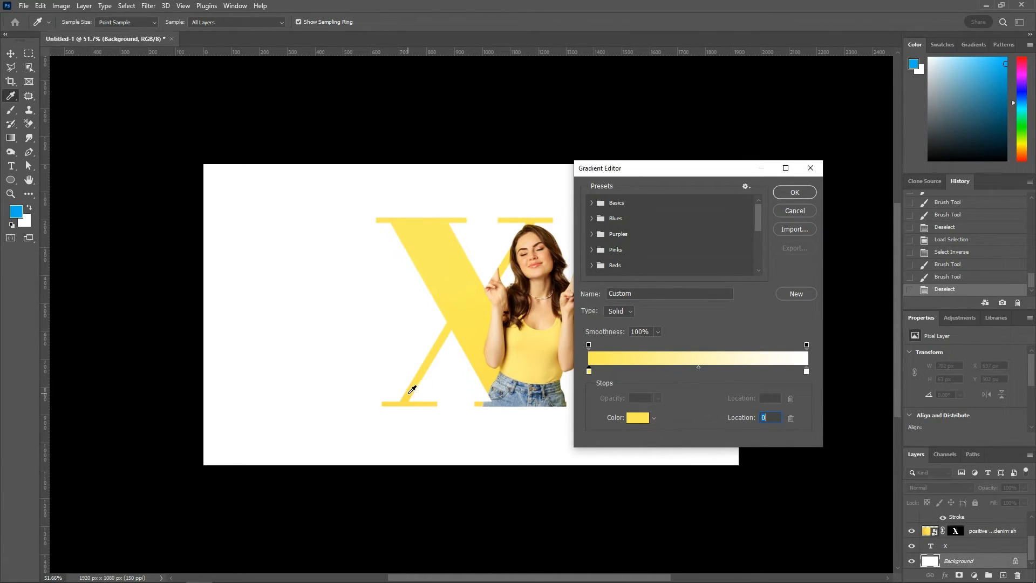
click(800, 194)
drag(479, 318, 686, 308)
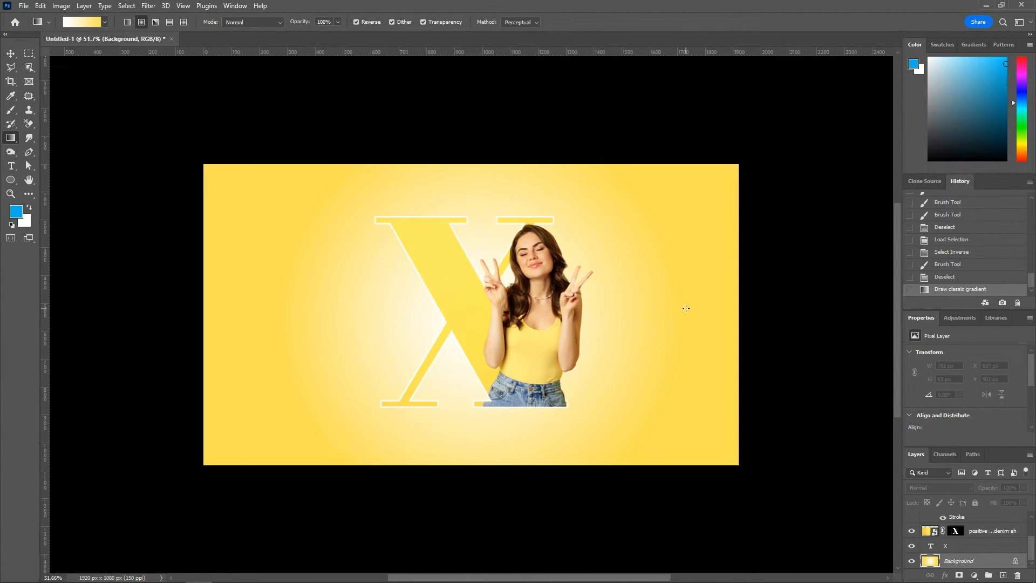
click(10, 54)
click(193, 92)
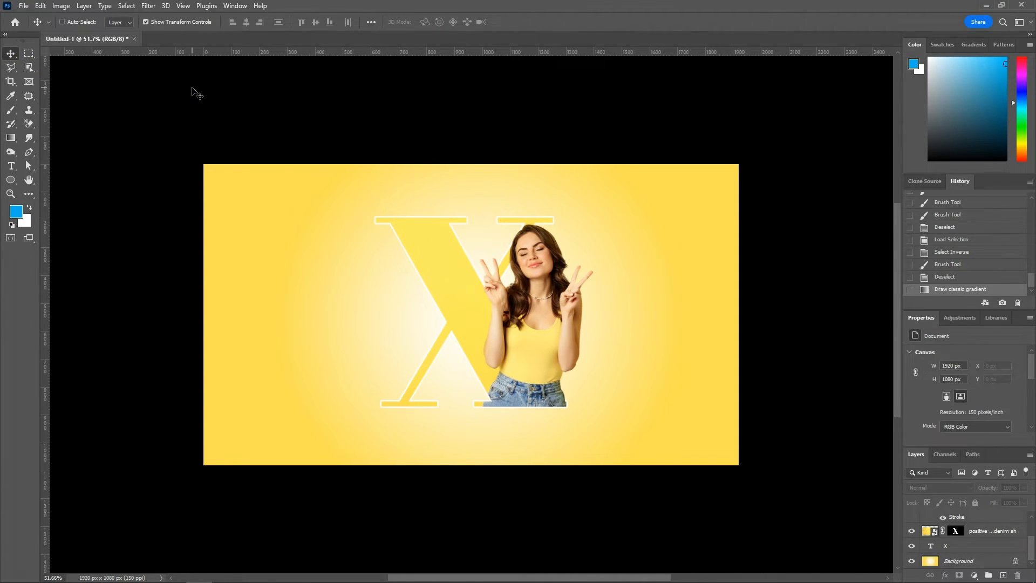
Step: Draw a flat black ellipse about 785 × 21 px below the X and apply Gaussian Blur to it
key(ctrl+0)
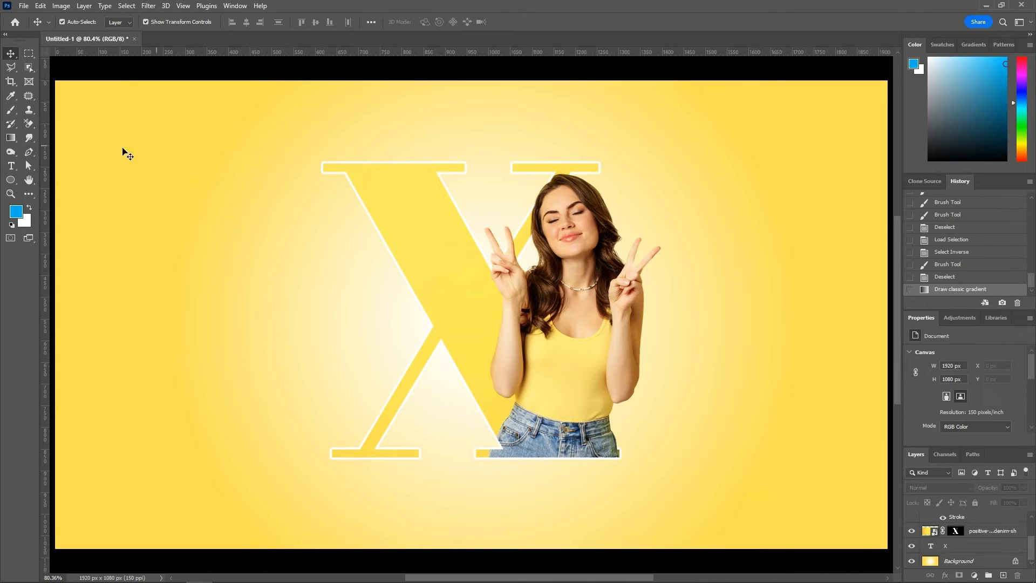
click(11, 181)
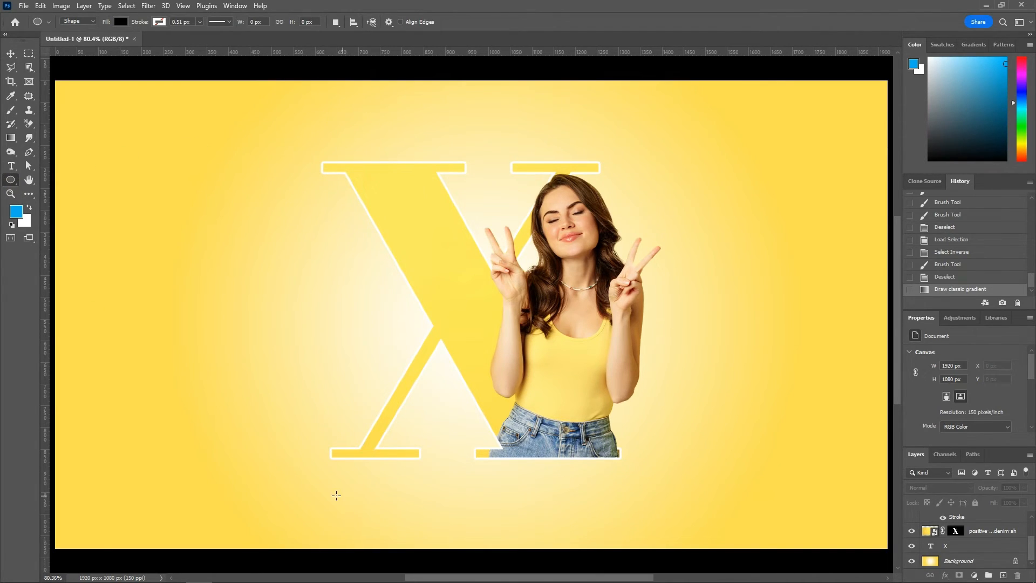
drag(313, 486, 652, 492)
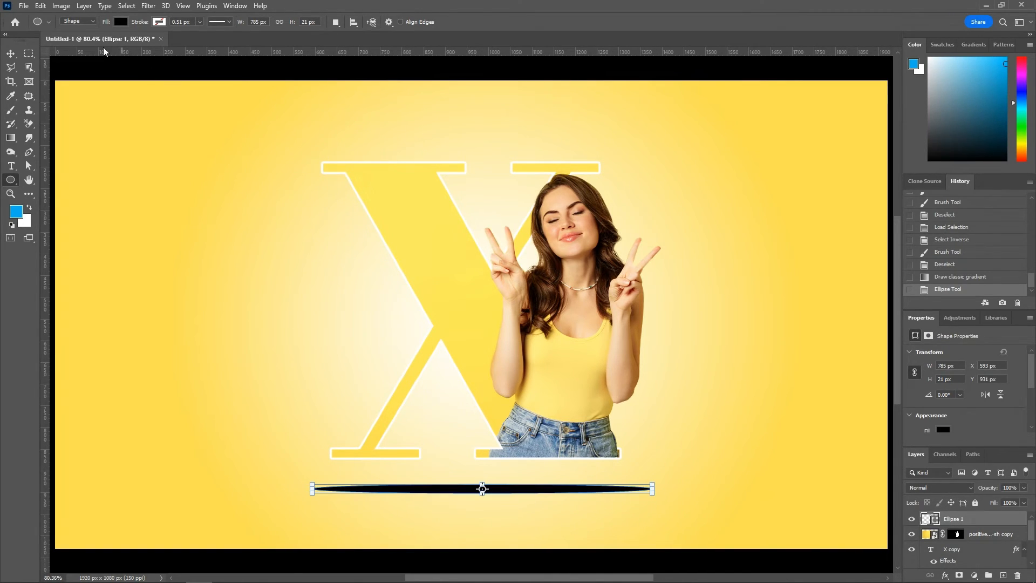
click(148, 6)
click(157, 15)
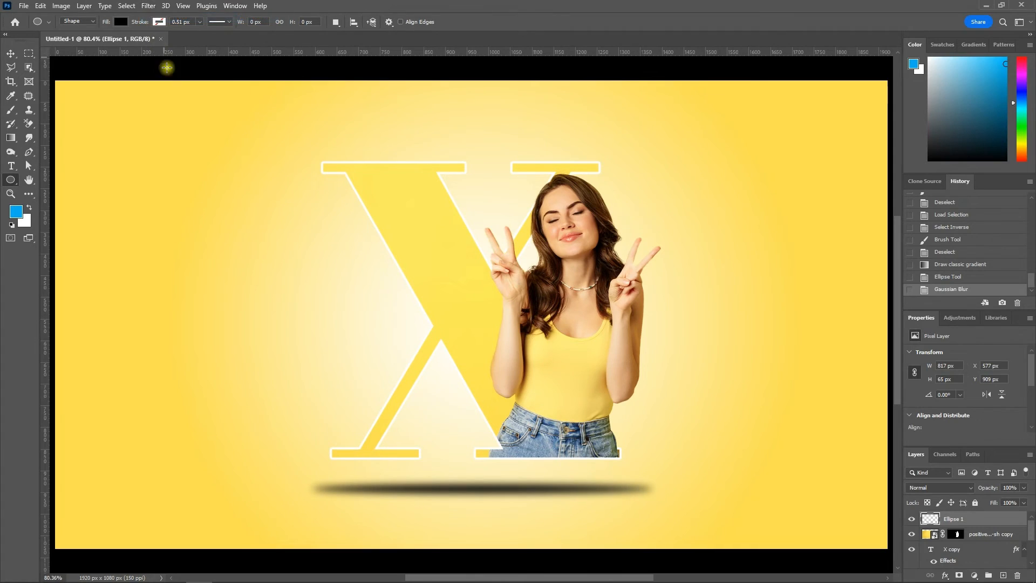
Step: Set the blurred ellipse's opacity to 60% and align it to the canvas's horizontal centre
click(11, 53)
double_click(1006, 487)
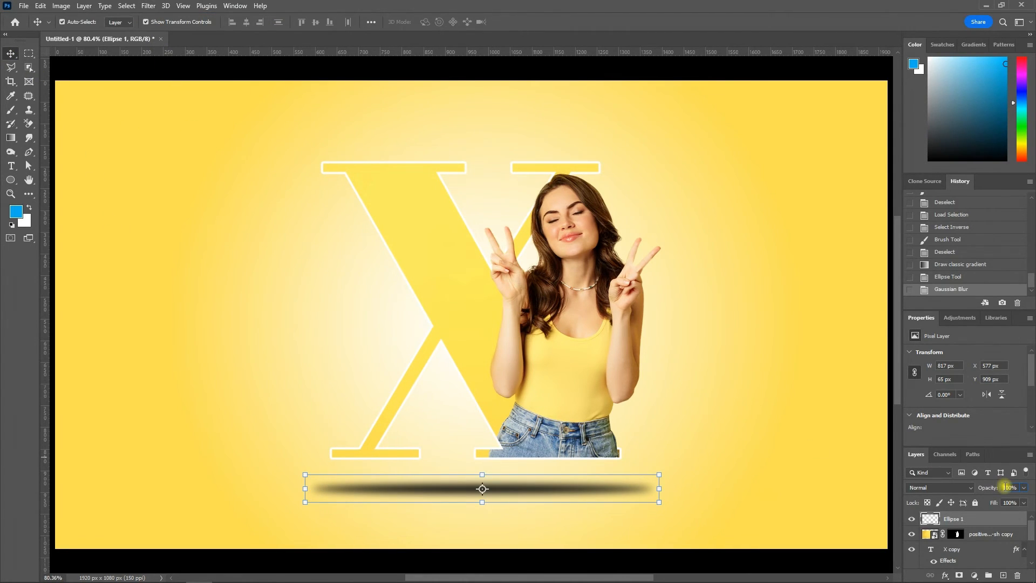
text(60)
key(Return)
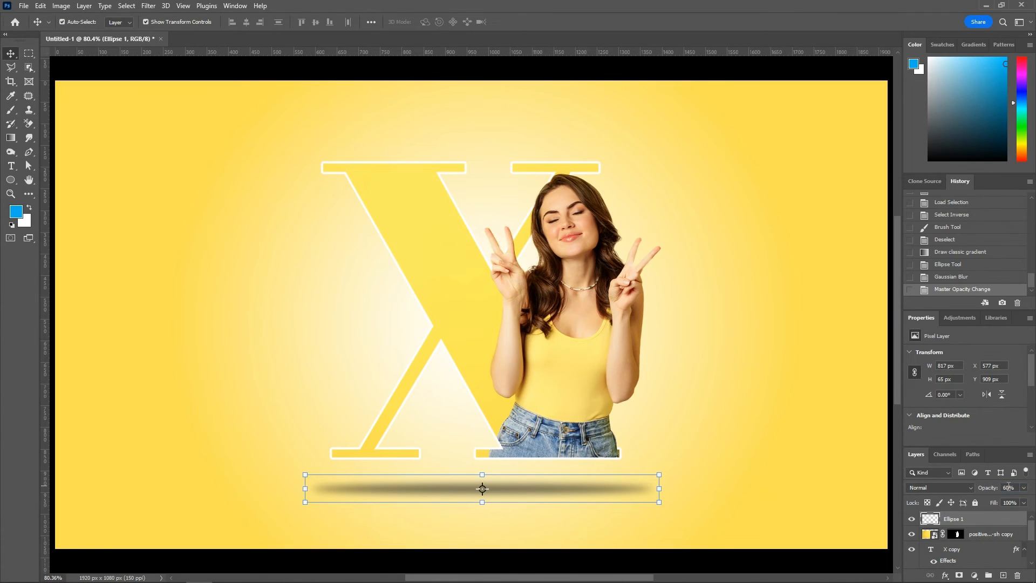
key(ctrl+a)
click(247, 21)
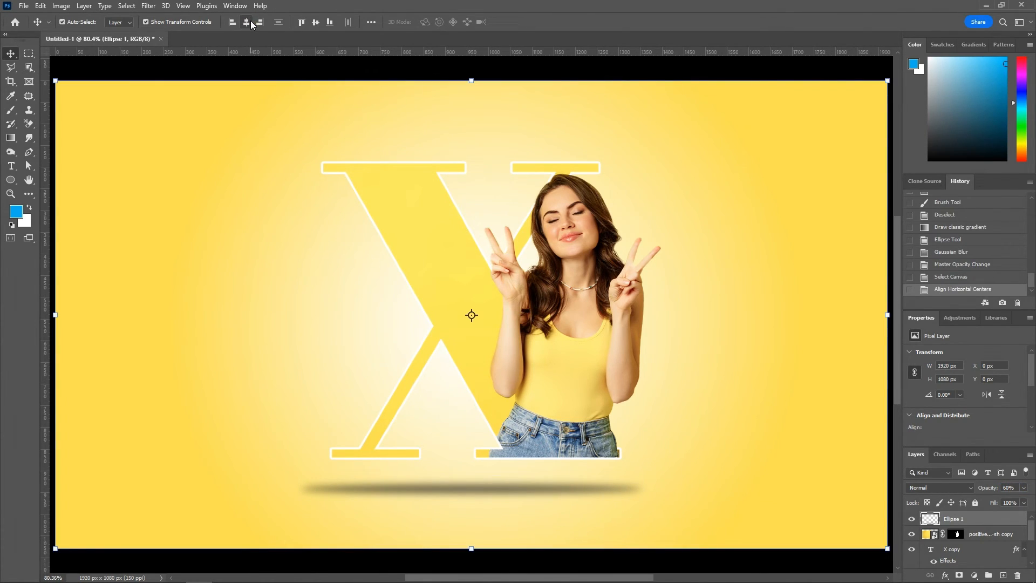
key(ctrl+d)
click(162, 179)
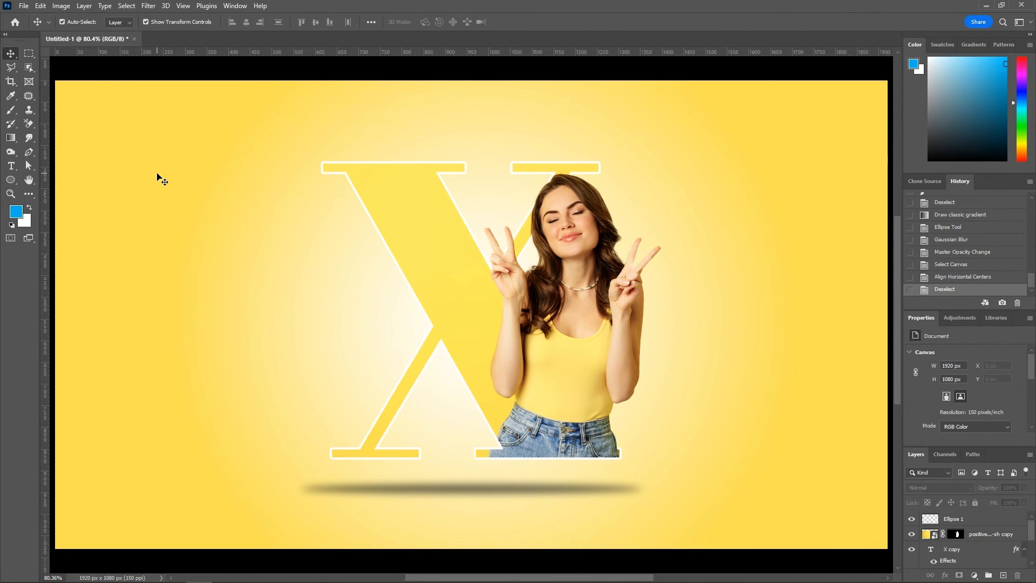